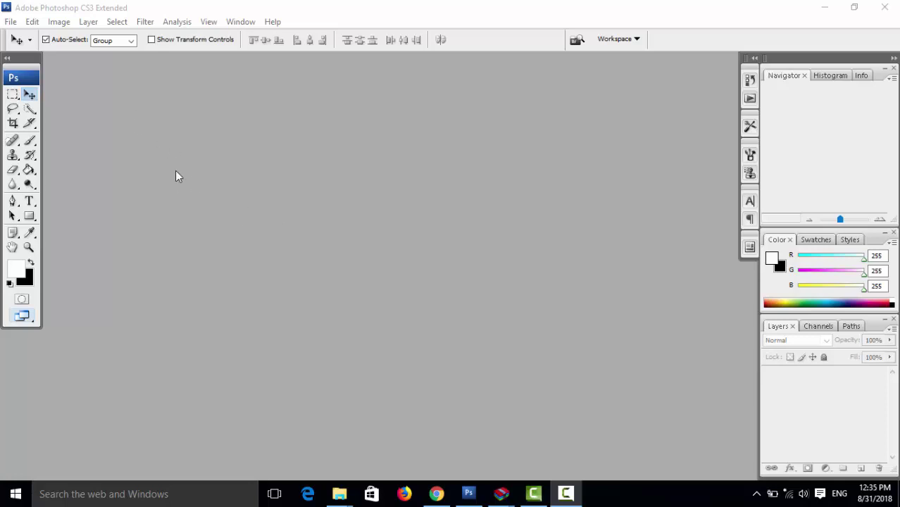
- Bring Photoshop forward and start a new 8 × 4 inch, 300 pixels/inch document
click(190, 209)
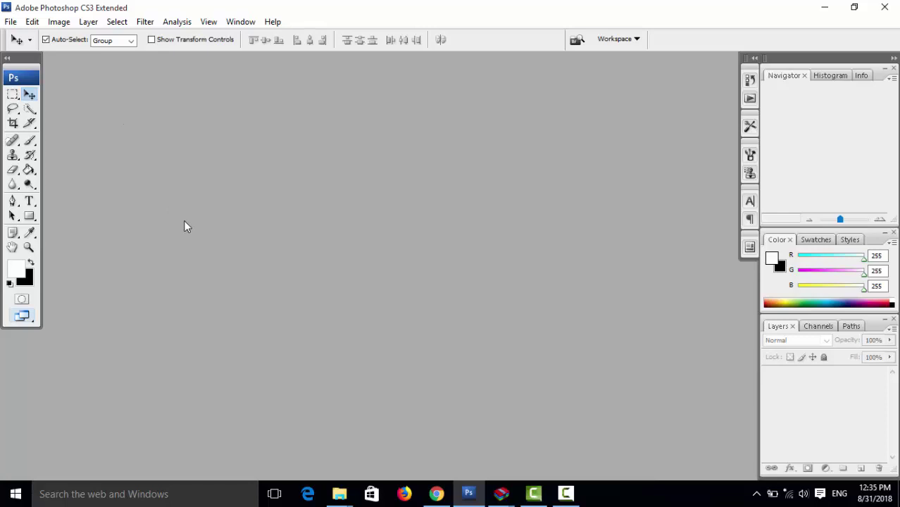
key(ctrl+n)
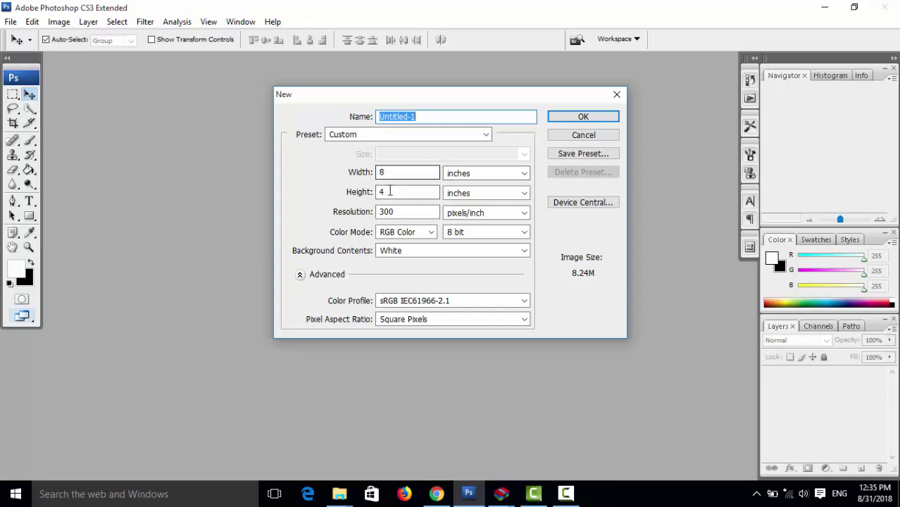
- Create the document and Paint Bucket its canvas solid black, then restore white as foreground
click(558, 116)
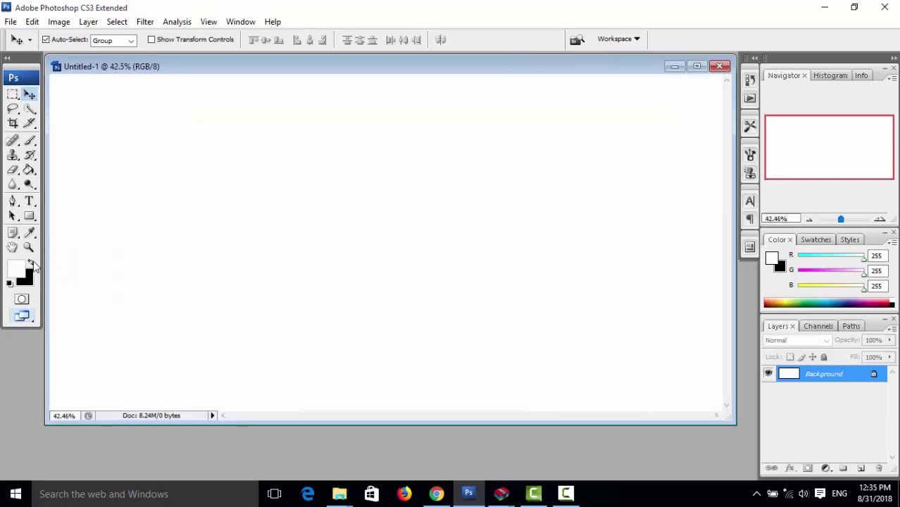
click(31, 263)
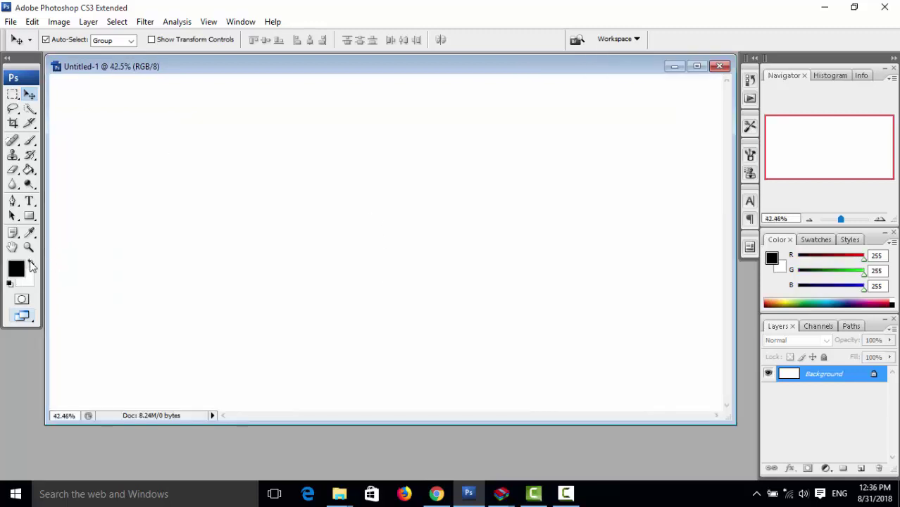
click(29, 169)
click(317, 211)
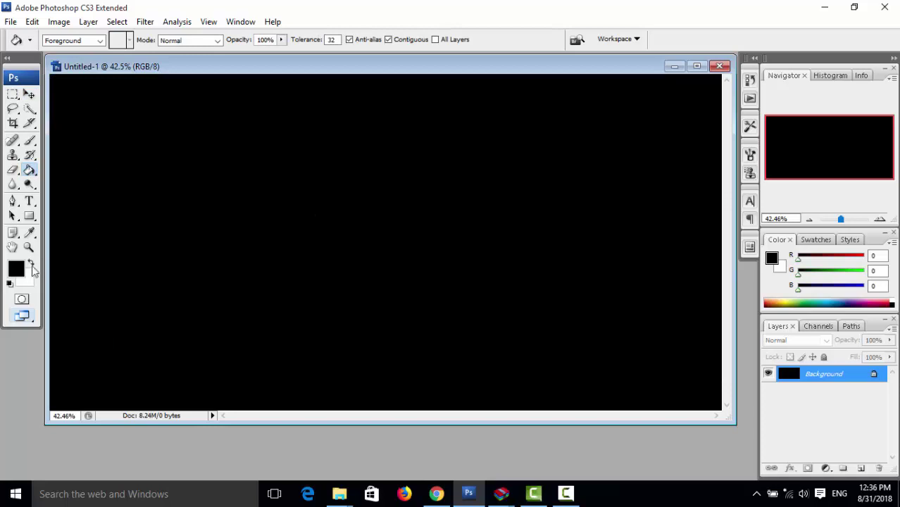
click(31, 265)
- Type SUBASH on the canvas and move the text down and right
click(30, 201)
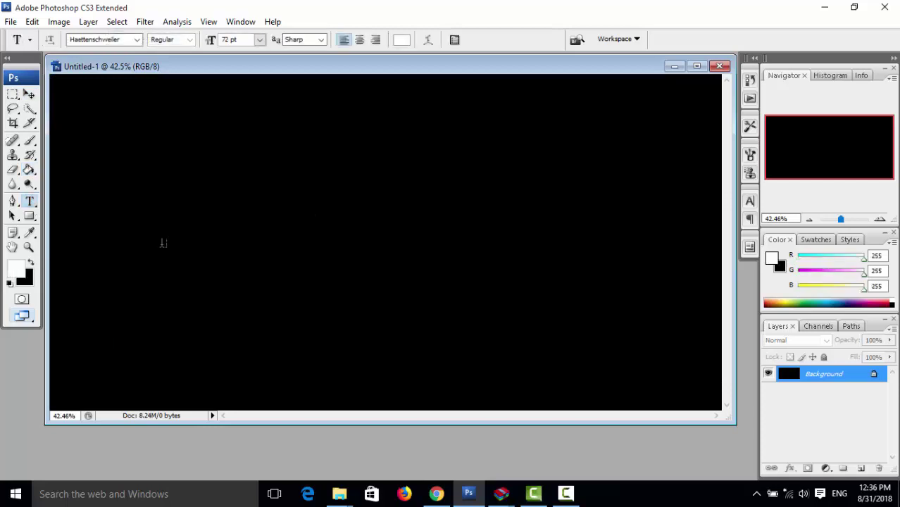
click(155, 238)
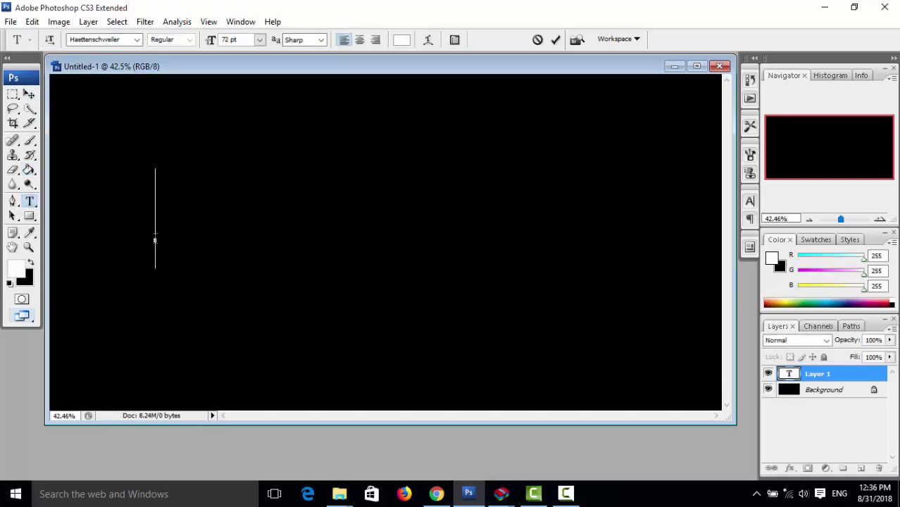
text(SUB)
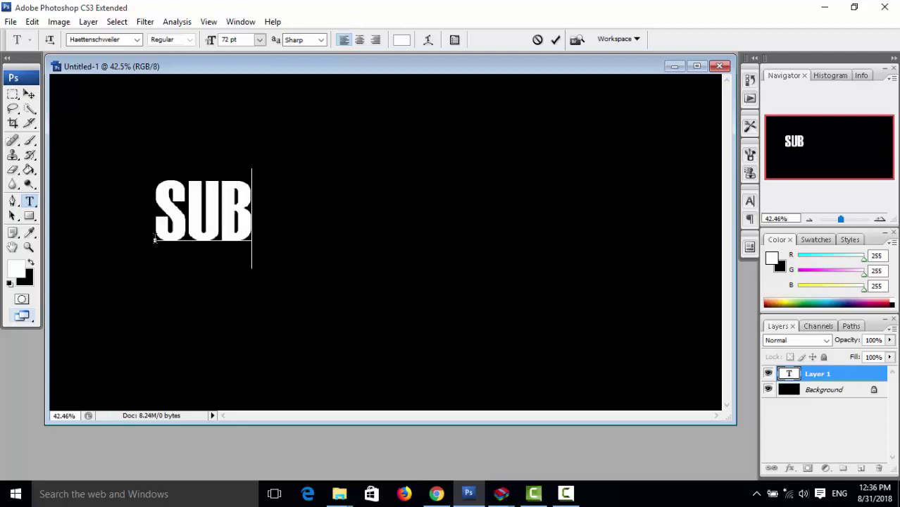
text(ASH)
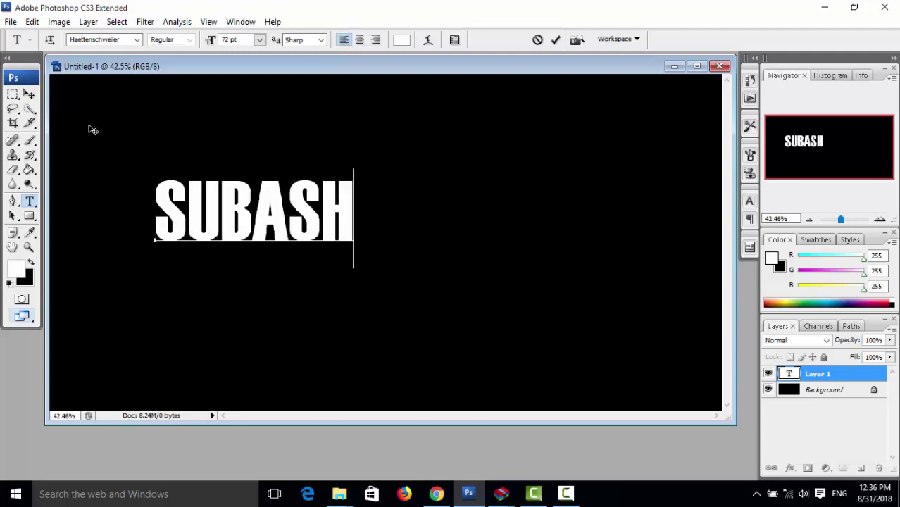
click(29, 93)
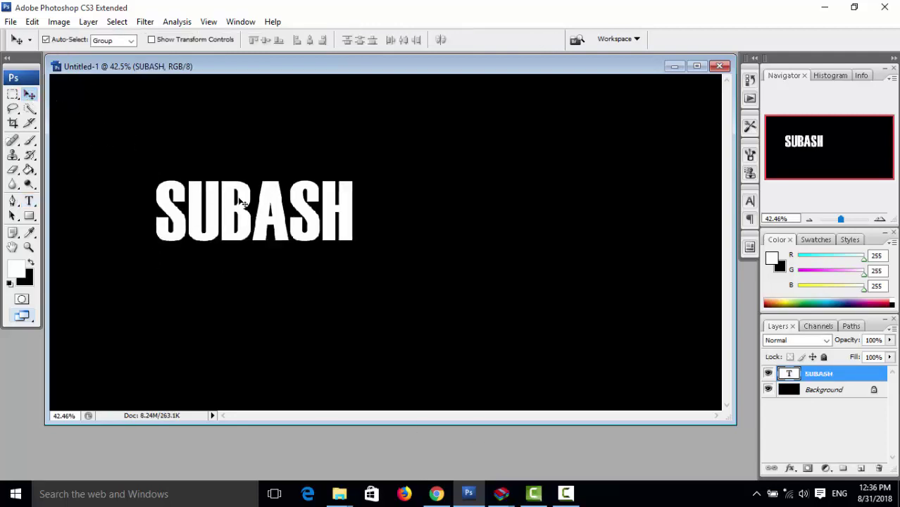
drag(251, 196, 266, 208)
- Scale the SUBASH text up to about 185%, undoing an accidental tilt
key(ctrl+t)
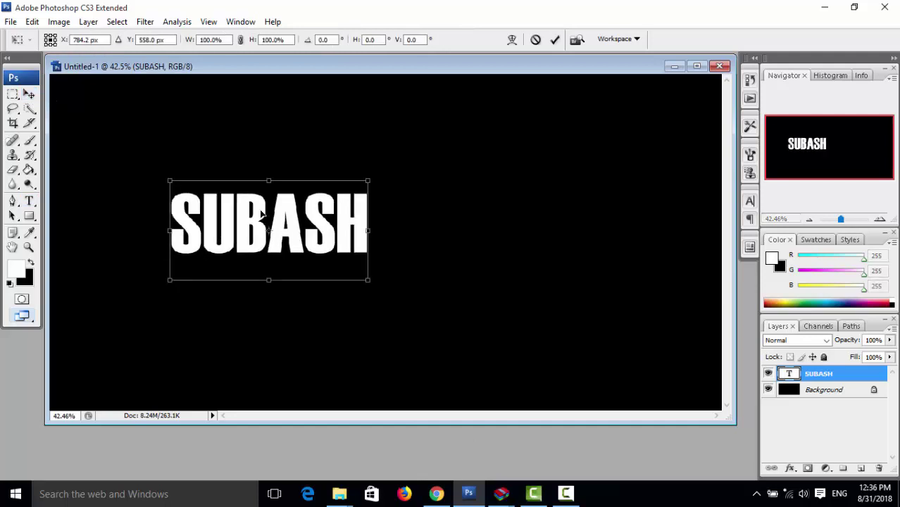
drag(366, 278, 526, 370)
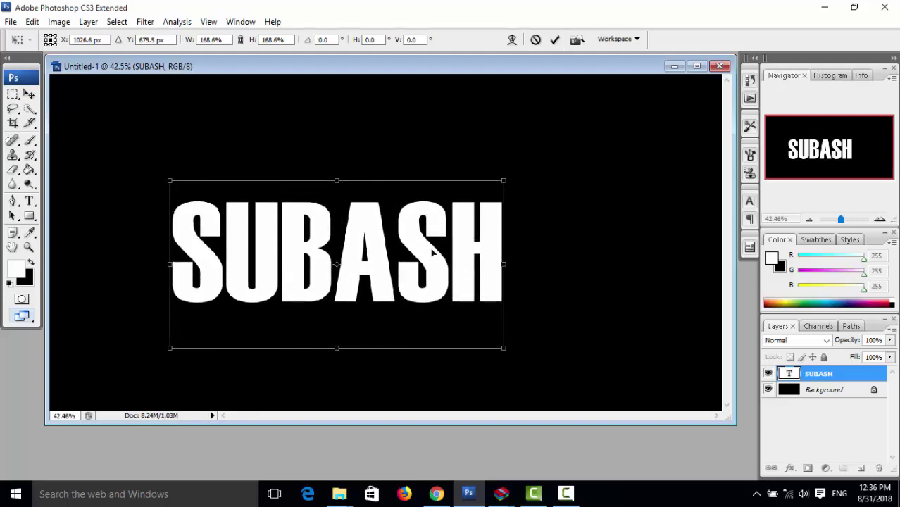
key(ctrl+z)
drag(504, 331, 532, 351)
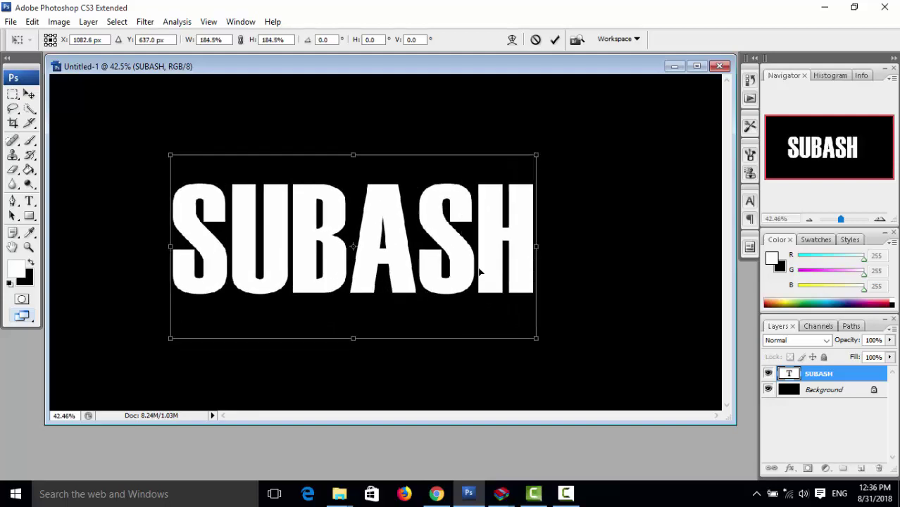
key(Return)
- Stretch the SUBASH text horizontally to about 114% width
click(29, 201)
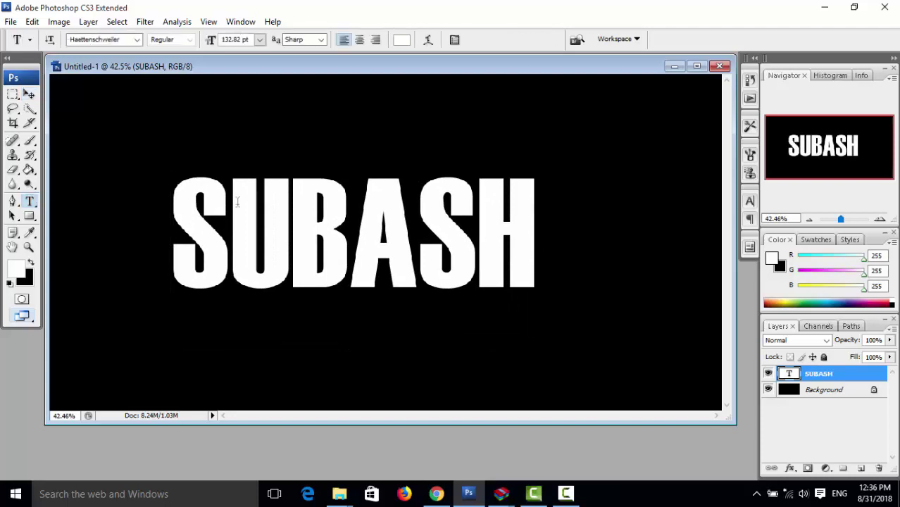
double_click(238, 202)
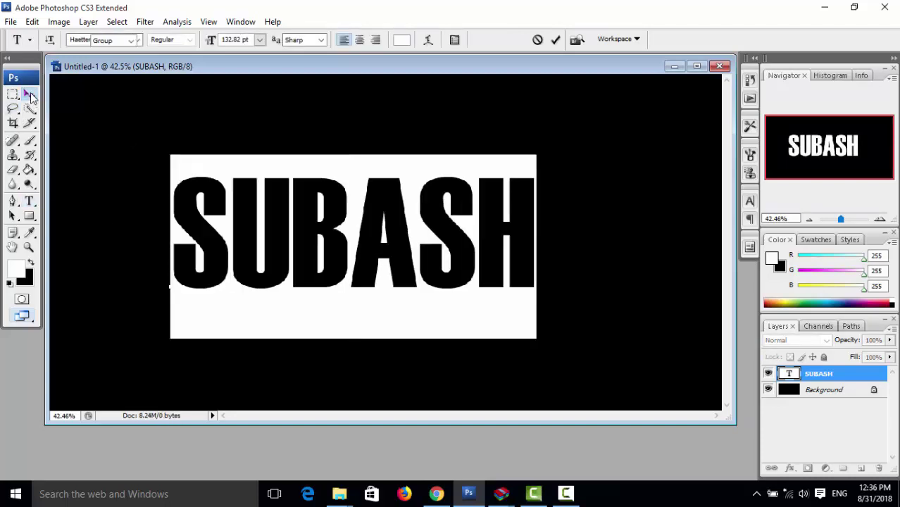
click(29, 94)
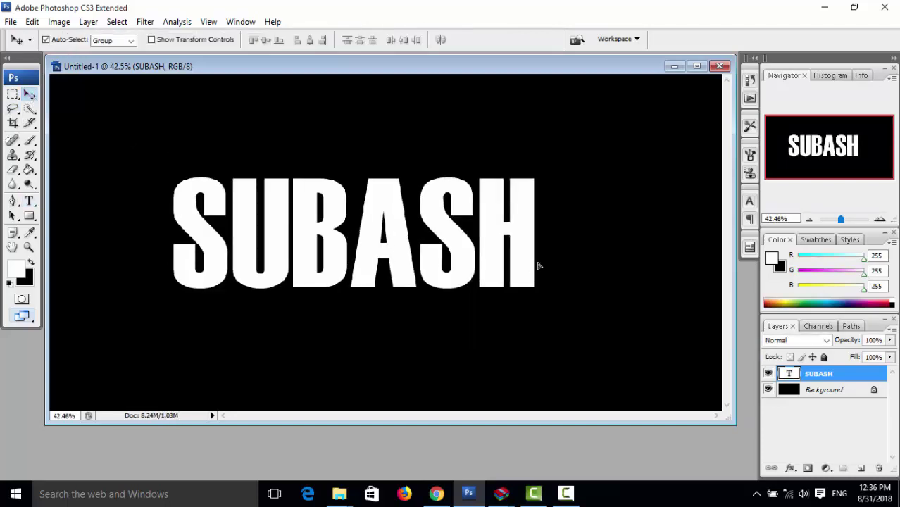
key(ctrl+t)
mouse_move(537, 247)
mouse_down()
mouse_move(588, 244)
mouse_move(546, 235)
mouse_move(586, 243)
mouse_up()
key(Return)
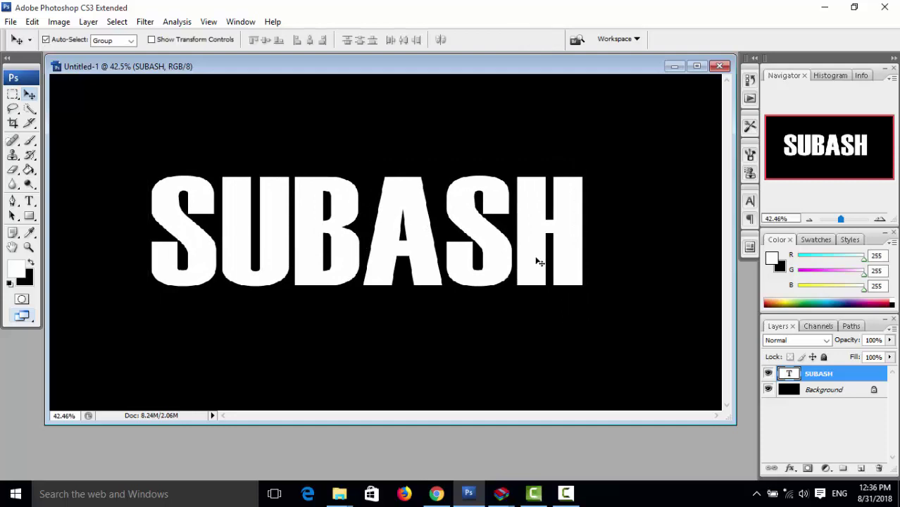
- Browse the Open dialog to the SUBASH PHOTOS folder on the Desktop
key(ctrl+o)
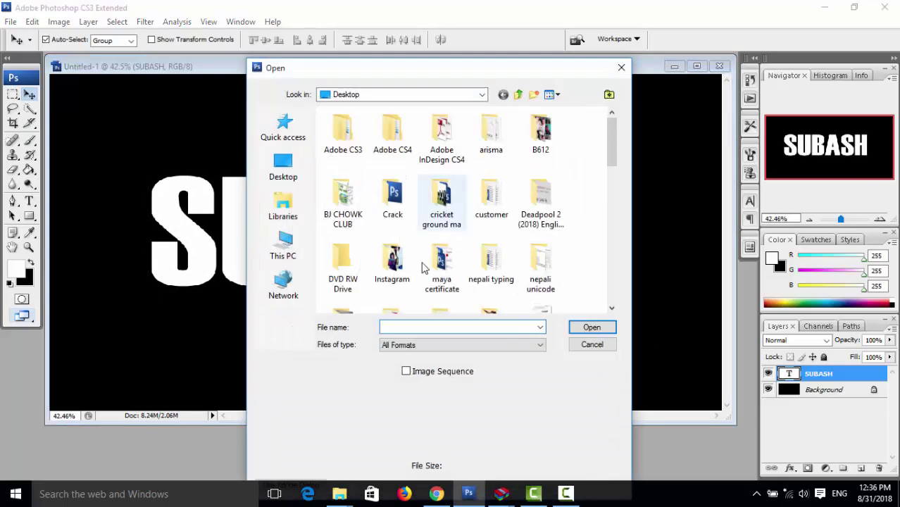
scroll(403, 225, down, 5)
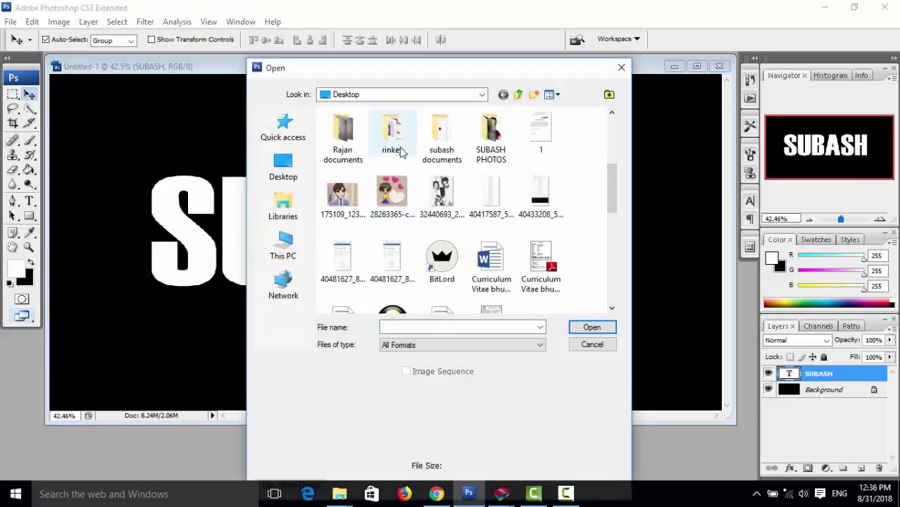
double_click(447, 143)
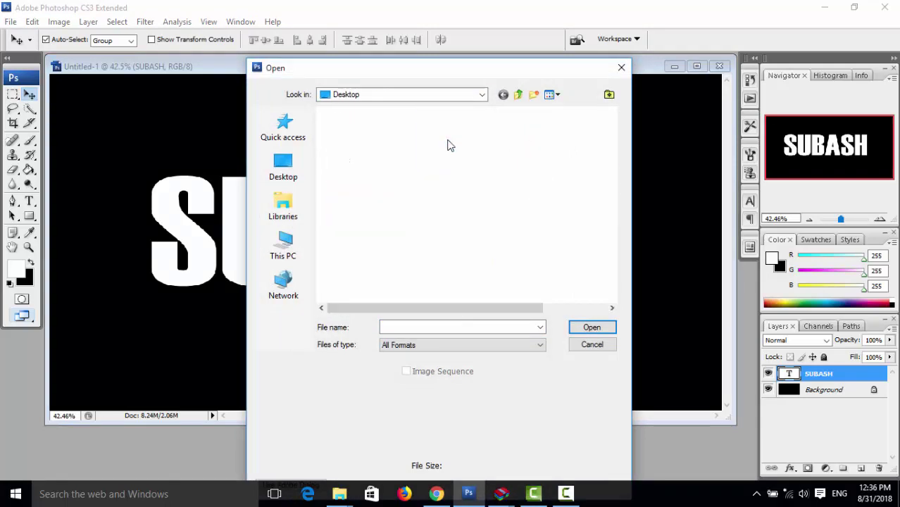
click(434, 168)
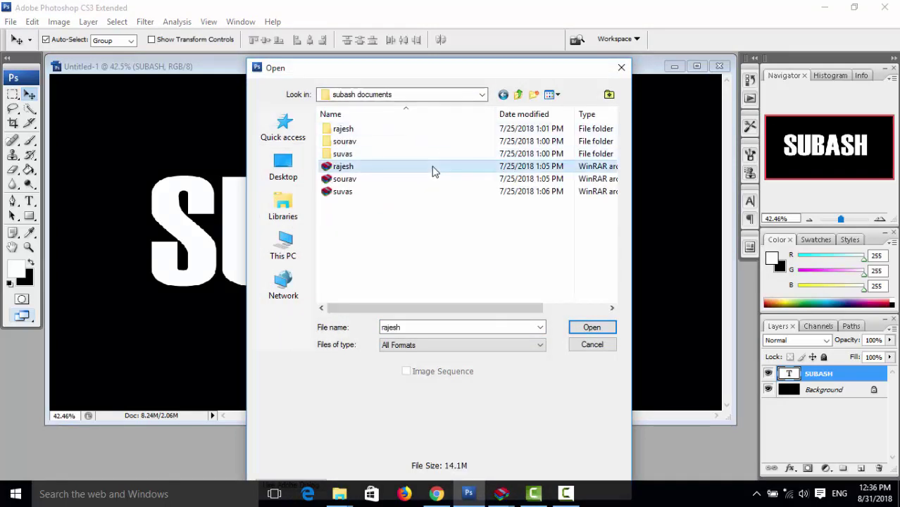
key(BackSpace)
scroll(404, 284, down, 2)
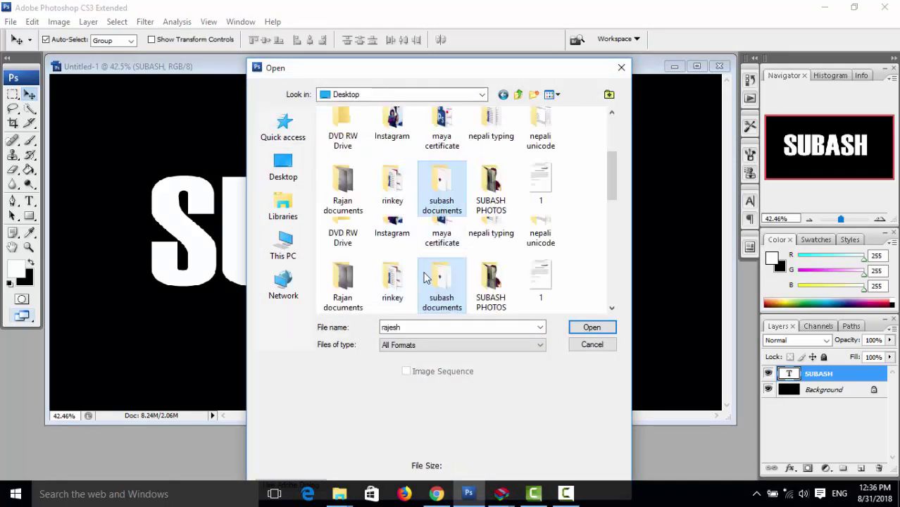
double_click(493, 190)
- Move and enlarge the Open dialog window for a better view
drag(419, 68, 454, 266)
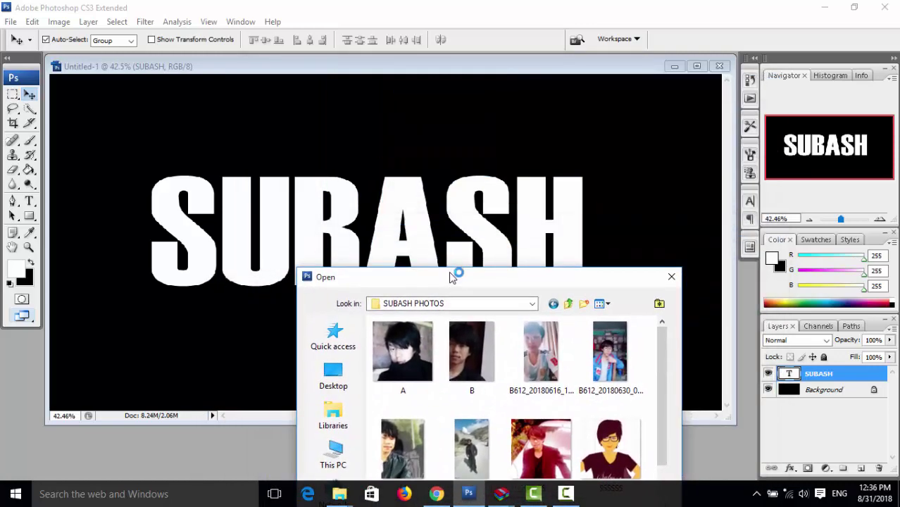
drag(454, 266, 438, 263)
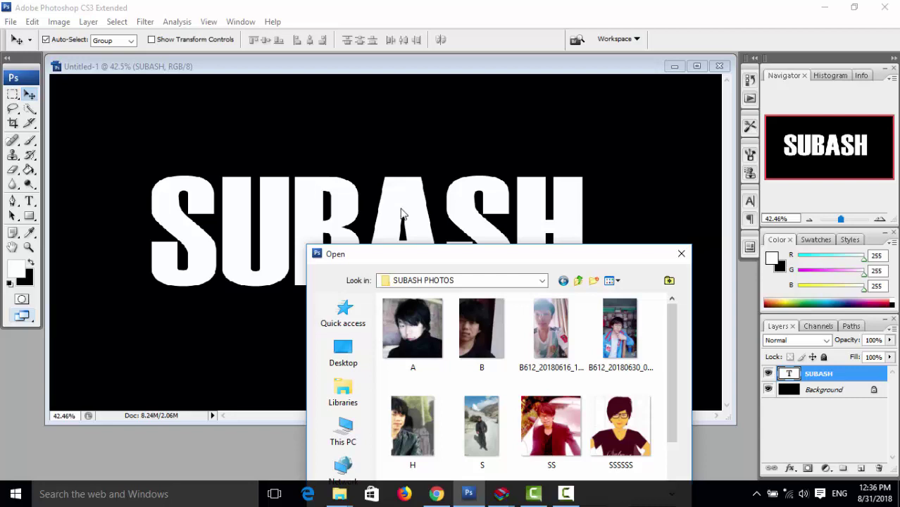
drag(532, 244, 522, 104)
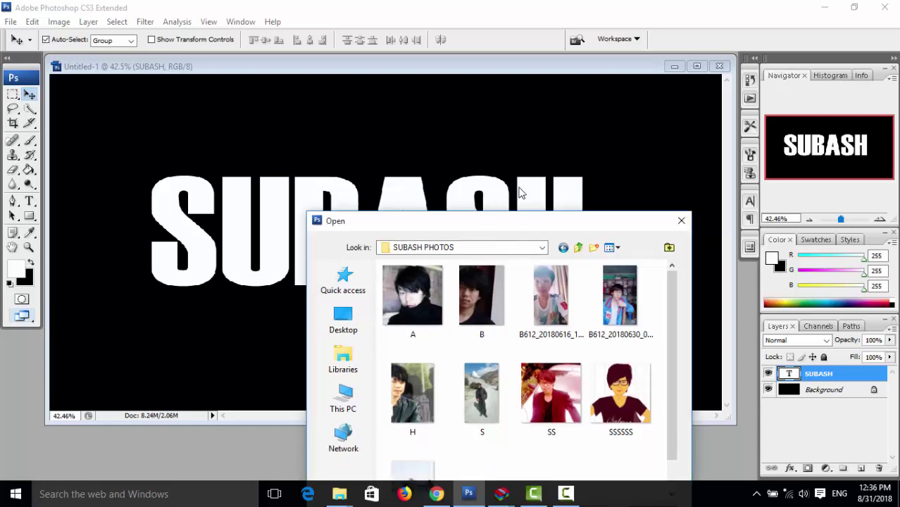
drag(508, 226, 543, 95)
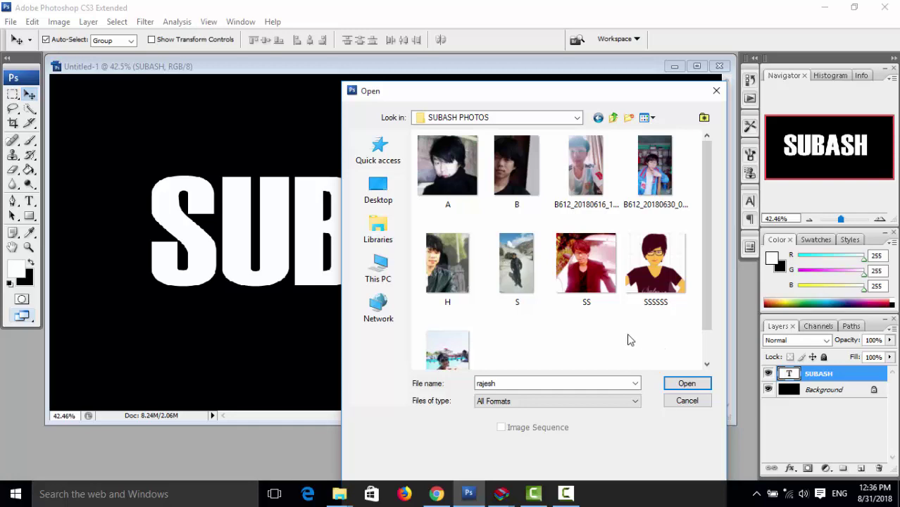
mouse_move(450, 93)
mouse_down()
mouse_move(425, 82)
mouse_move(433, 68)
mouse_up()
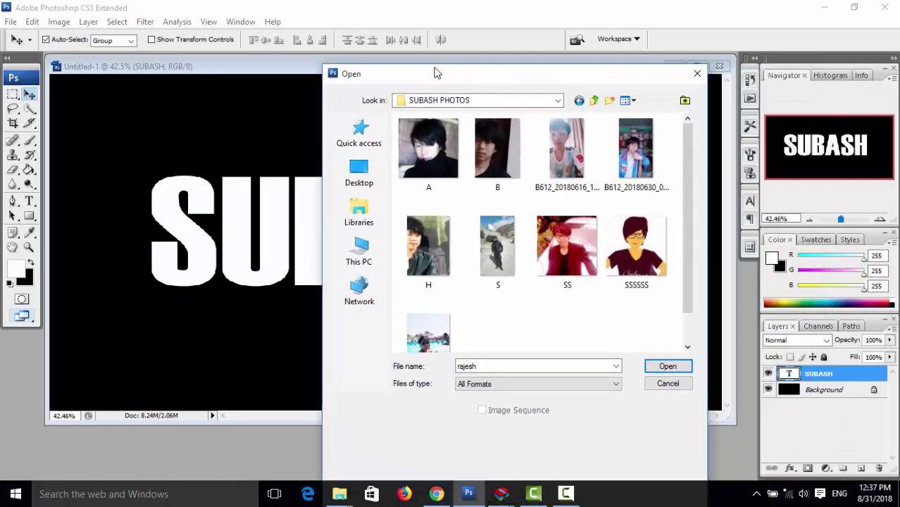
- Compare previews of photos A and H, then open photo H
click(477, 139)
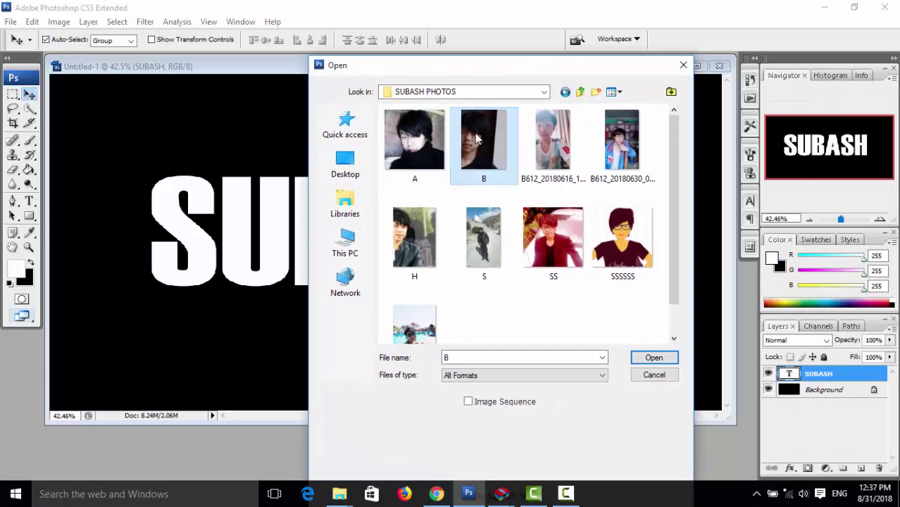
click(430, 142)
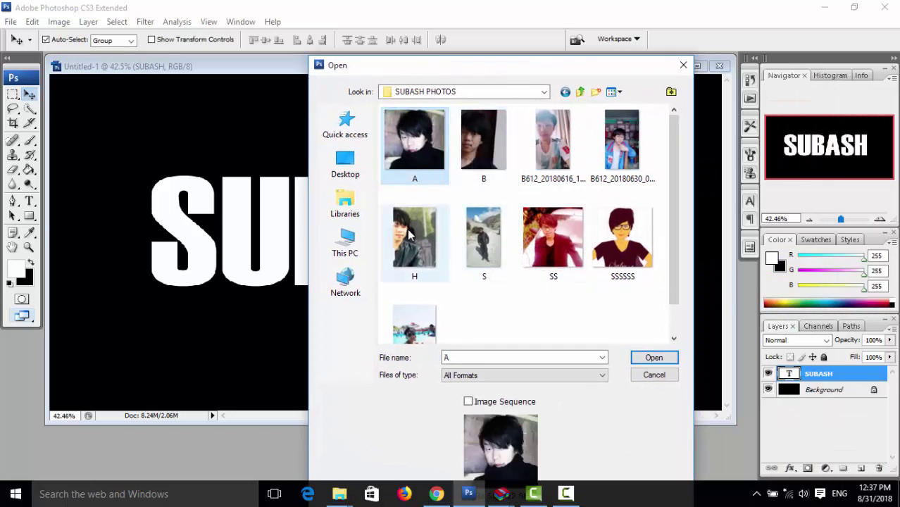
click(407, 228)
mouse_move(414, 238)
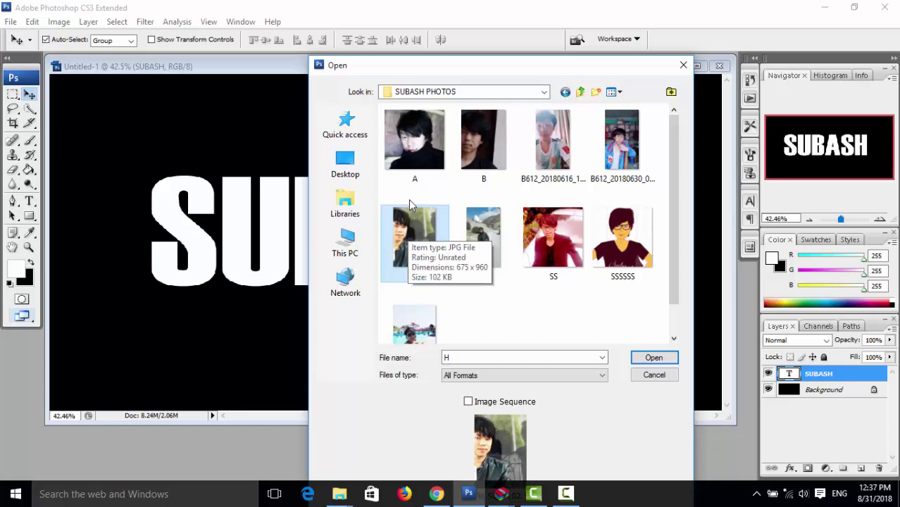
click(414, 141)
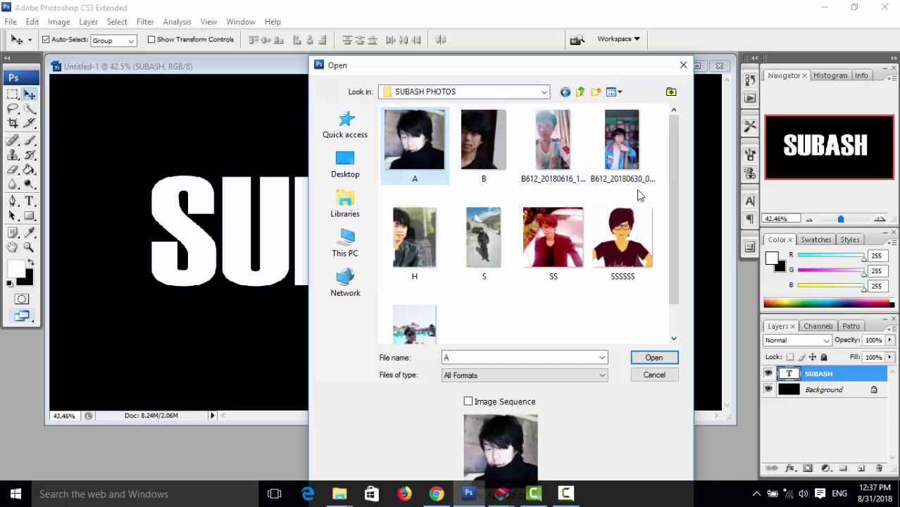
click(621, 144)
click(623, 239)
click(430, 239)
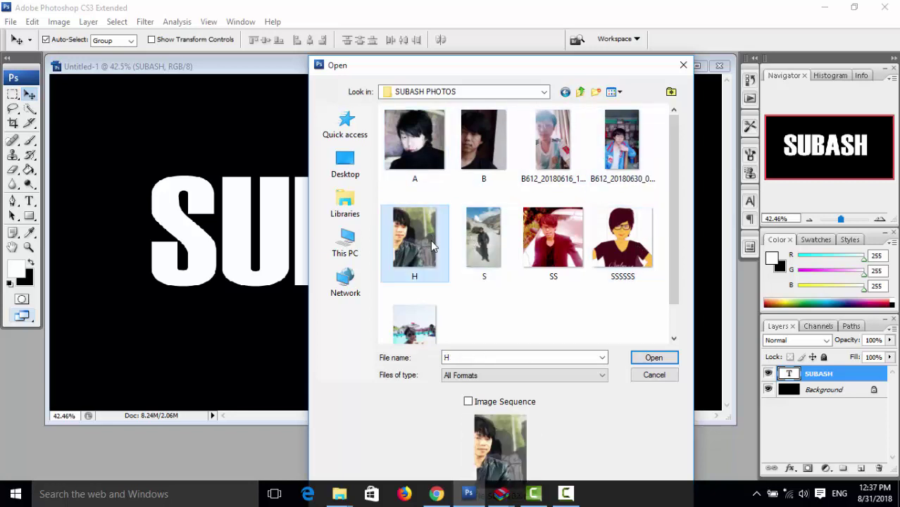
click(637, 359)
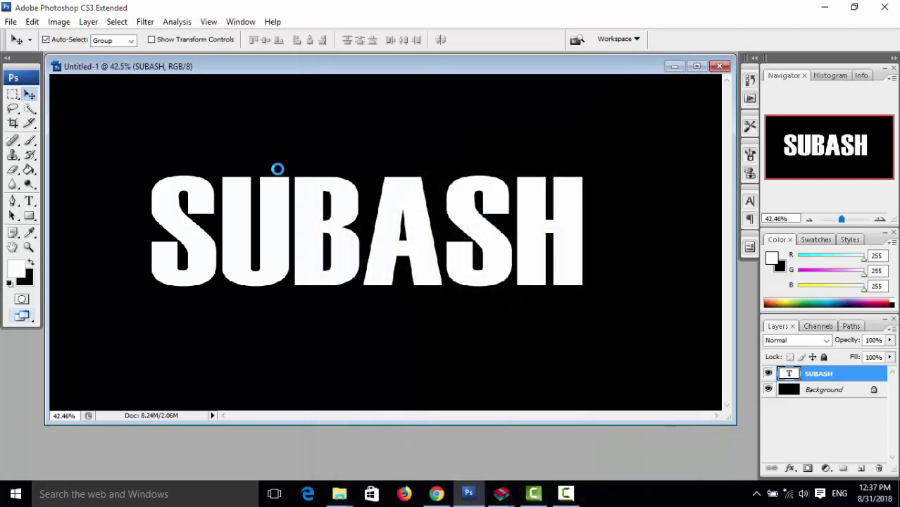
- Copy photo H into the document, close H.jpg, and clip it into the SUBASH text
drag(76, 138, 164, 215)
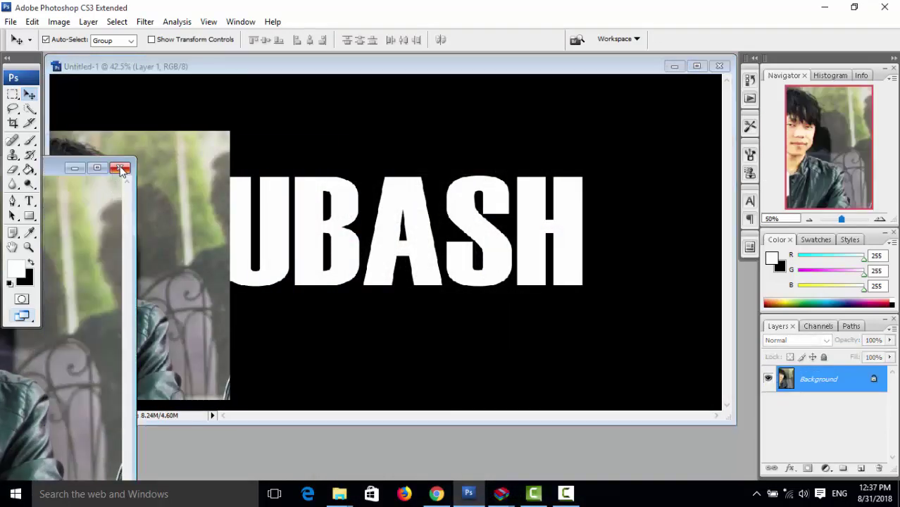
click(121, 169)
drag(170, 170, 240, 151)
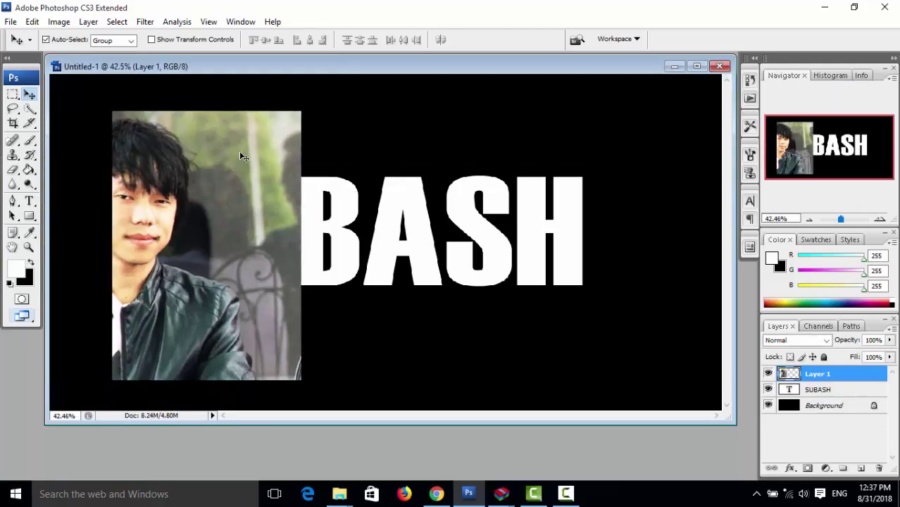
key(ctrl+alt+g)
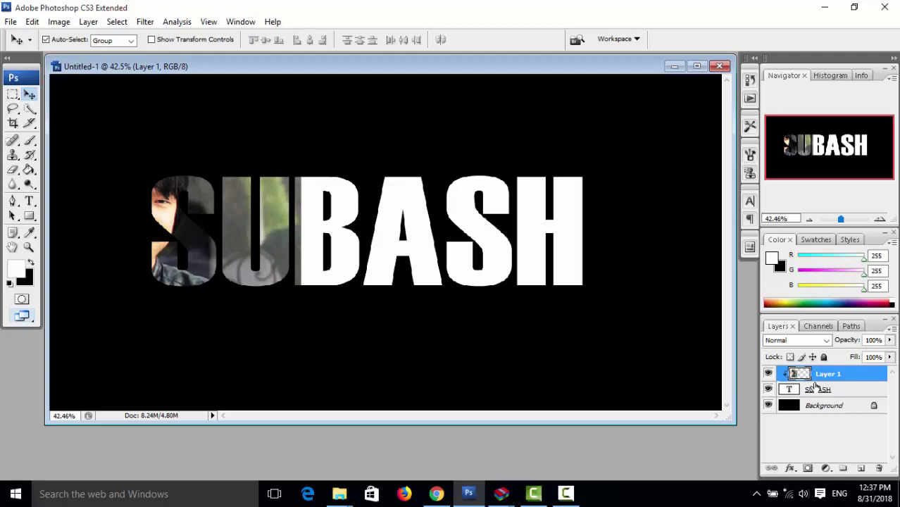
drag(276, 234, 269, 219)
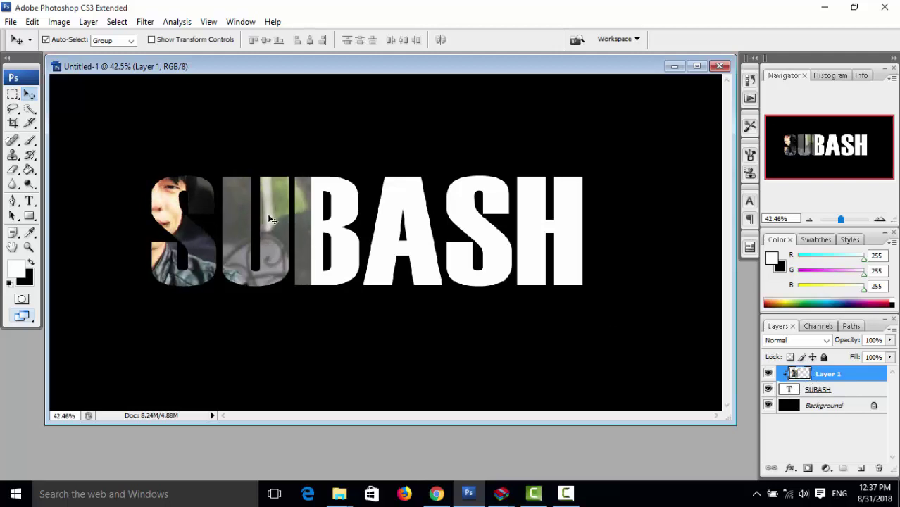
- Scale photo H to 65.4% and position it over the B and A
key(ctrl+t)
drag(312, 95, 268, 142)
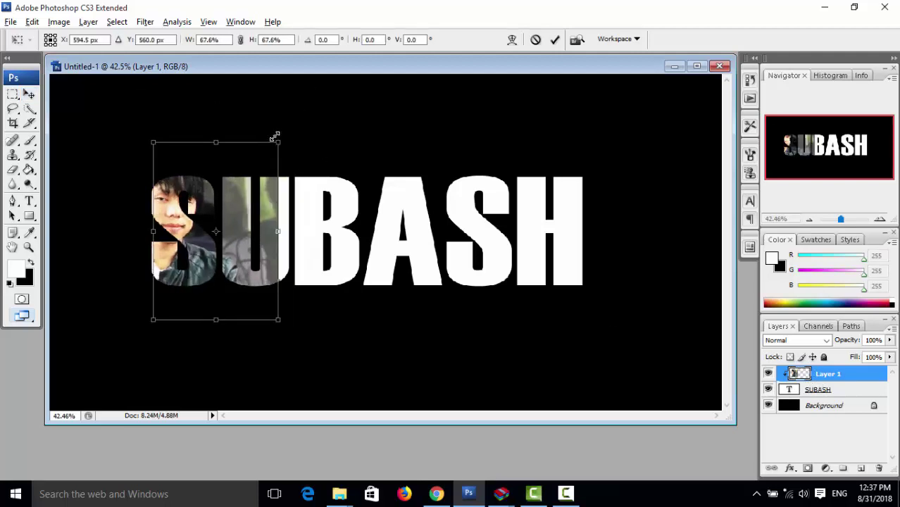
drag(256, 184, 248, 183)
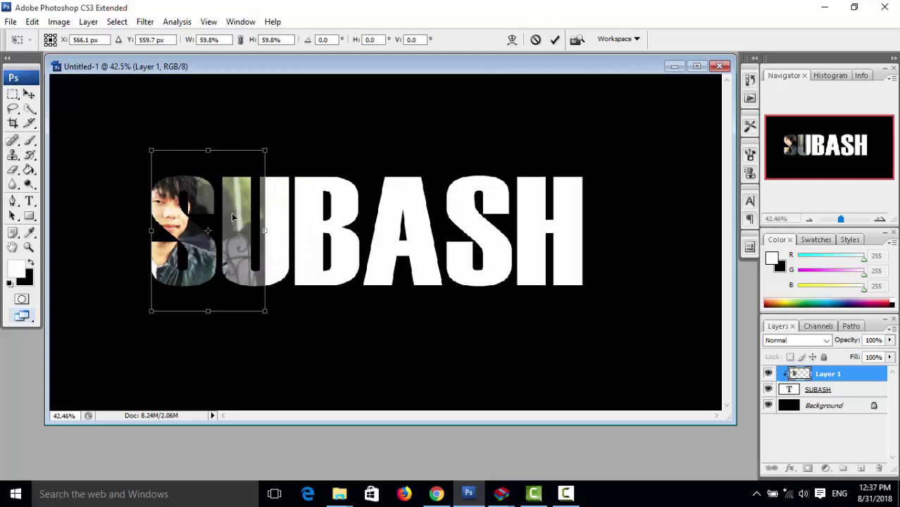
mouse_move(213, 217)
mouse_down()
mouse_move(593, 228)
mouse_move(577, 228)
mouse_up()
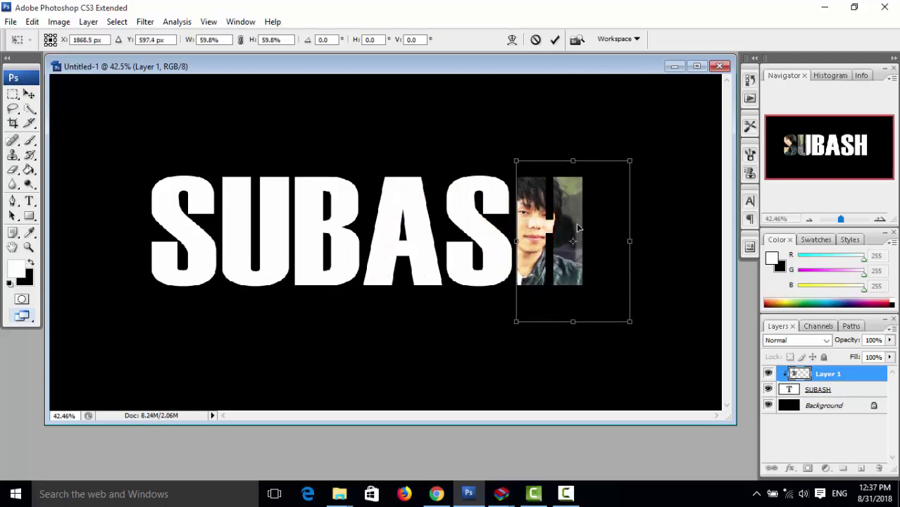
drag(516, 321, 512, 328)
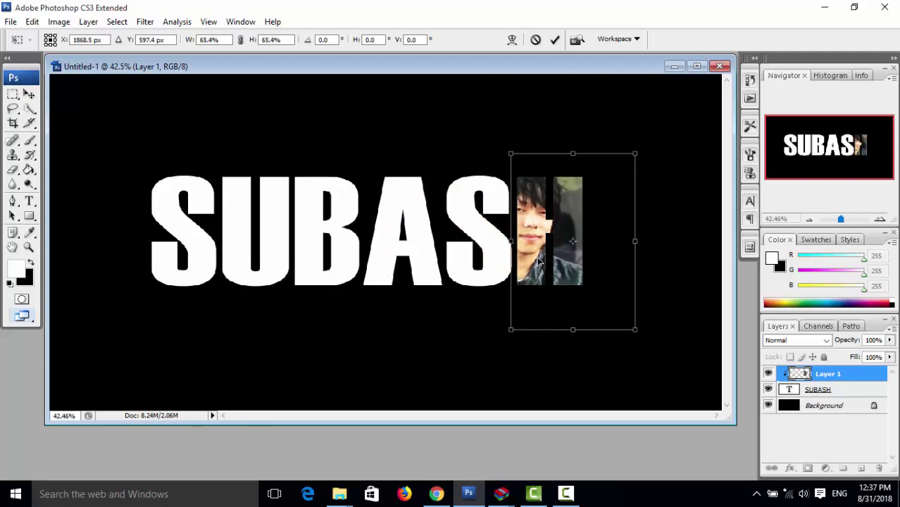
mouse_move(539, 260)
mouse_down()
mouse_move(176, 268)
mouse_move(322, 271)
mouse_up()
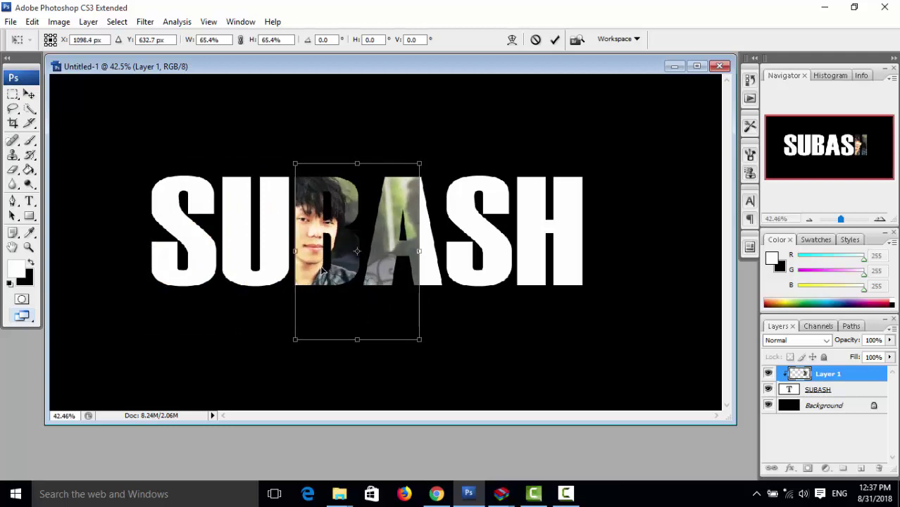
key(Return)
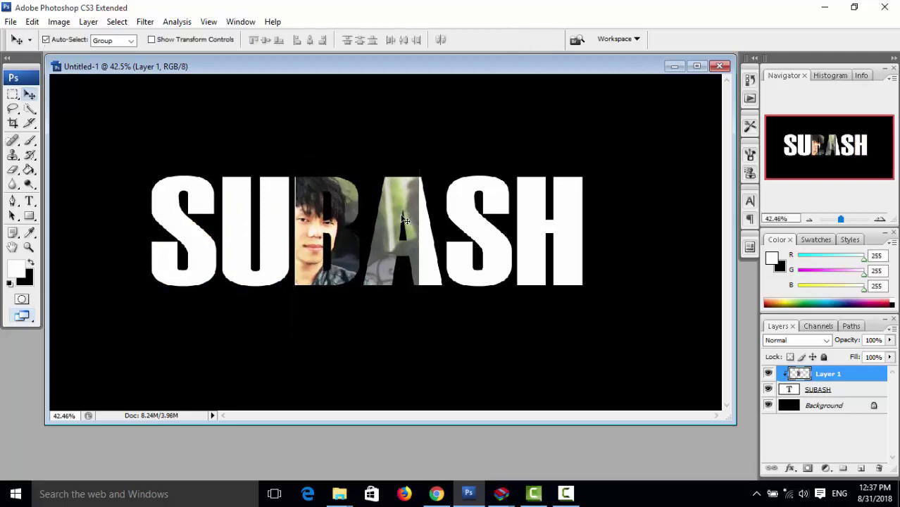
- Erase photo H from the A letter with a 95 px eraser brush
key(e)
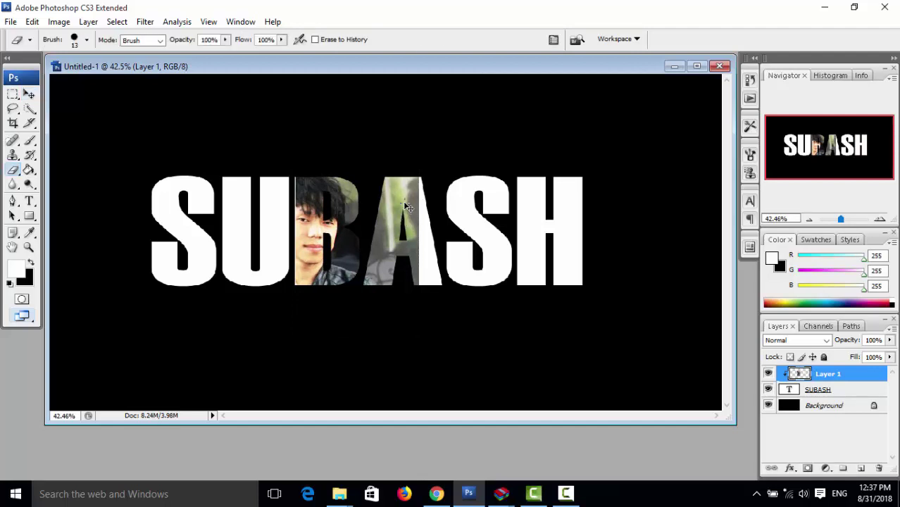
right_click(419, 188)
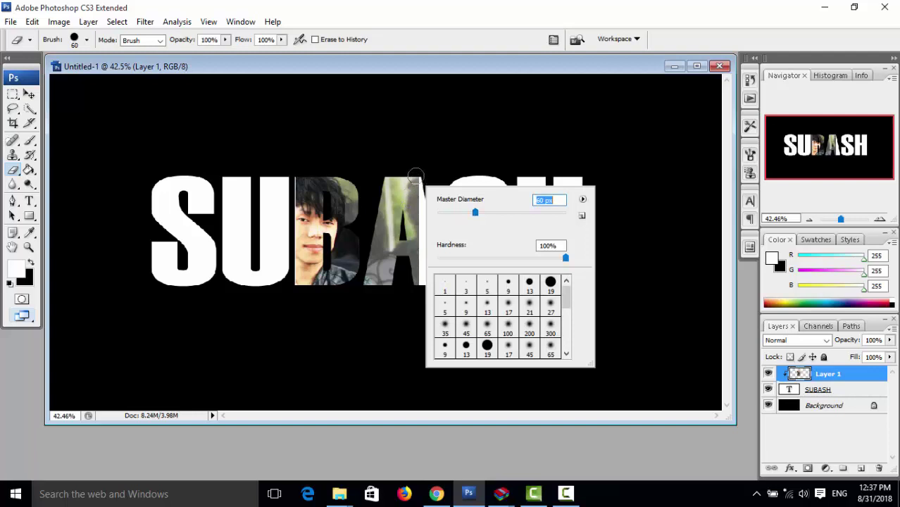
key(Return)
right_click(432, 190)
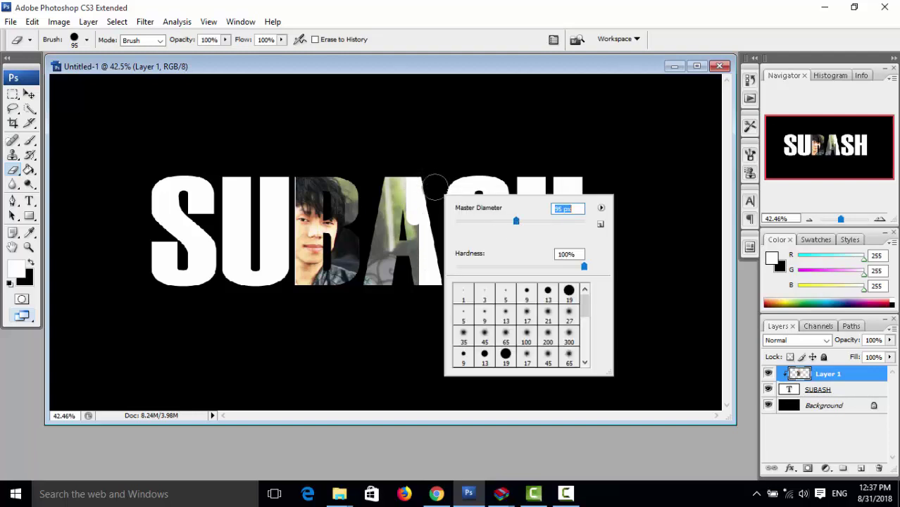
key(Return)
mouse_move(426, 184)
mouse_down()
mouse_move(391, 277)
mouse_move(388, 232)
mouse_move(419, 276)
mouse_up()
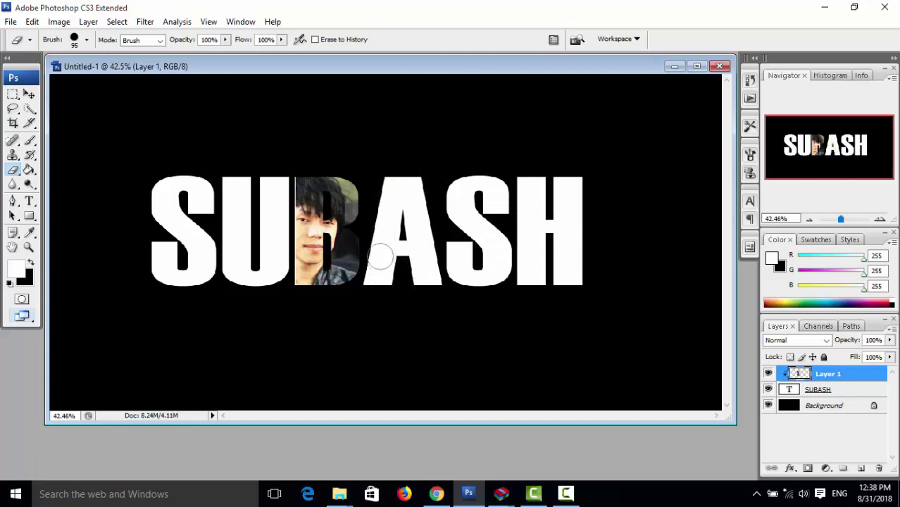
click(30, 94)
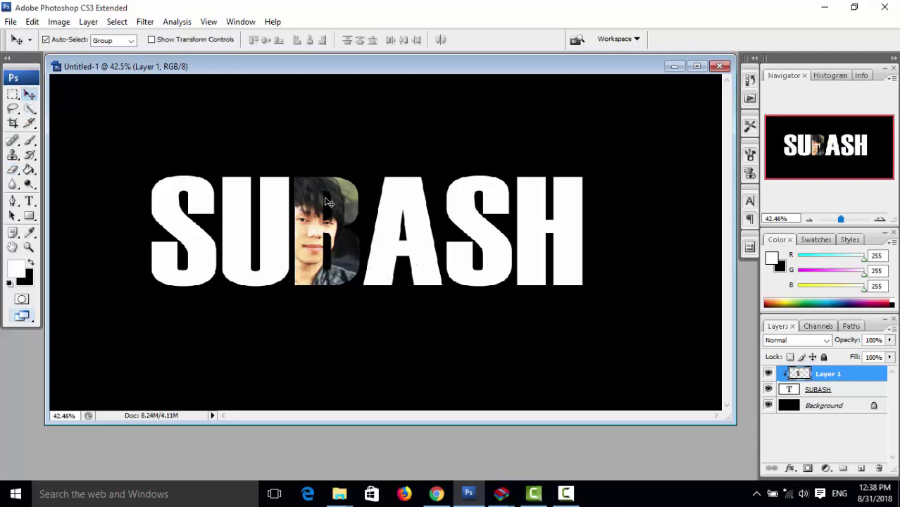
- Open photo S, copy it in as Layer 2, clip it and position it over the A
key(ctrl+o)
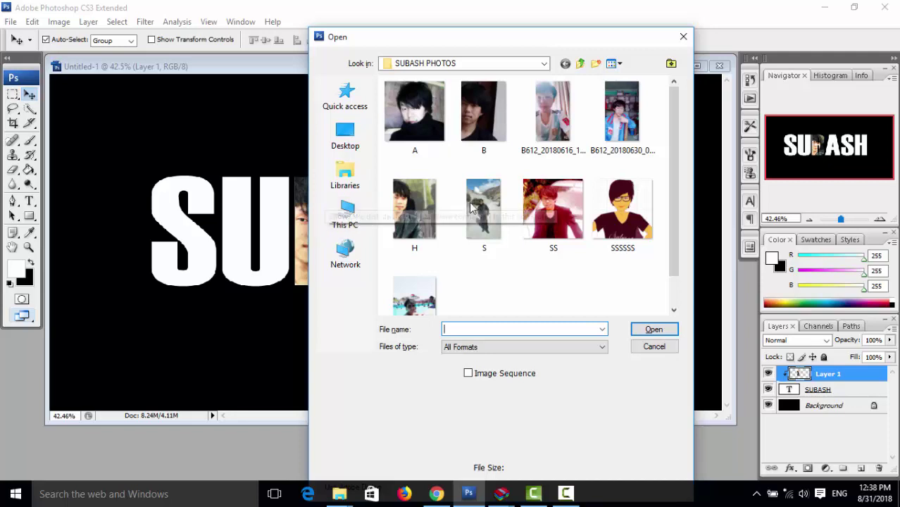
click(490, 226)
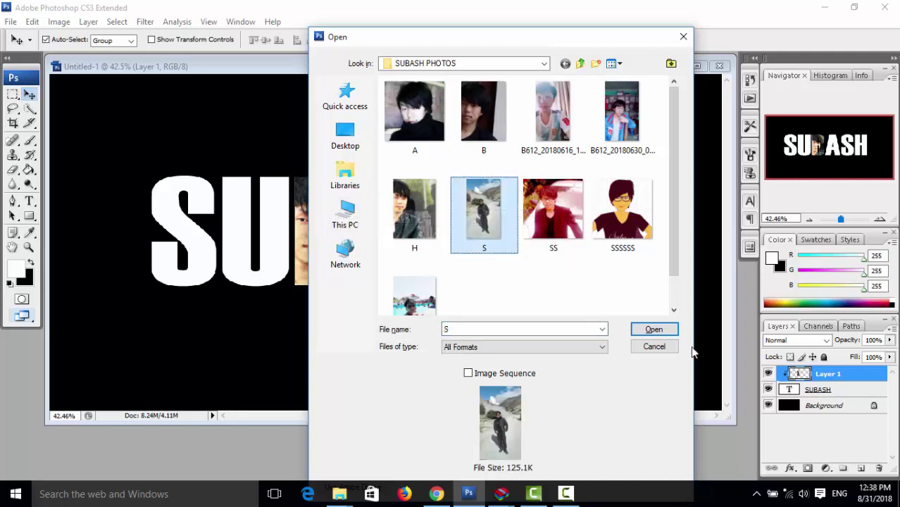
click(654, 330)
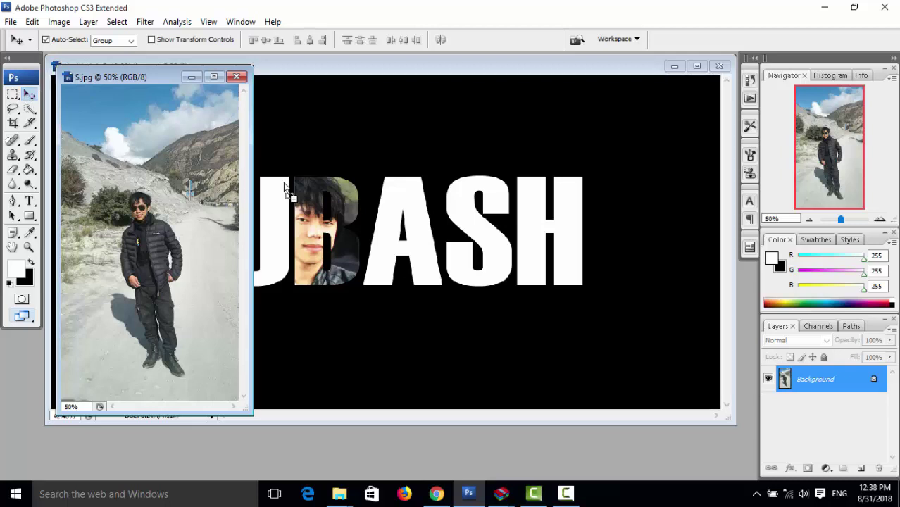
mouse_move(229, 188)
mouse_down()
mouse_move(221, 258)
mouse_move(204, 256)
mouse_up()
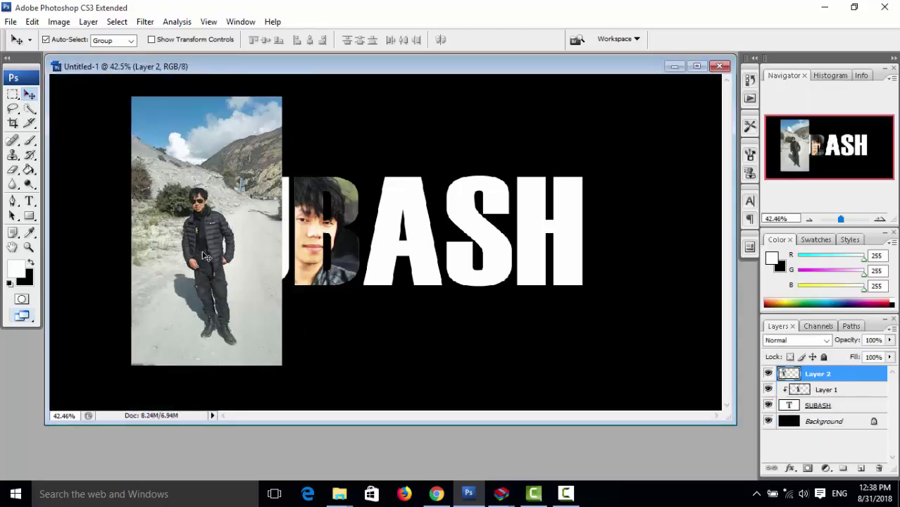
key(ctrl+alt+g)
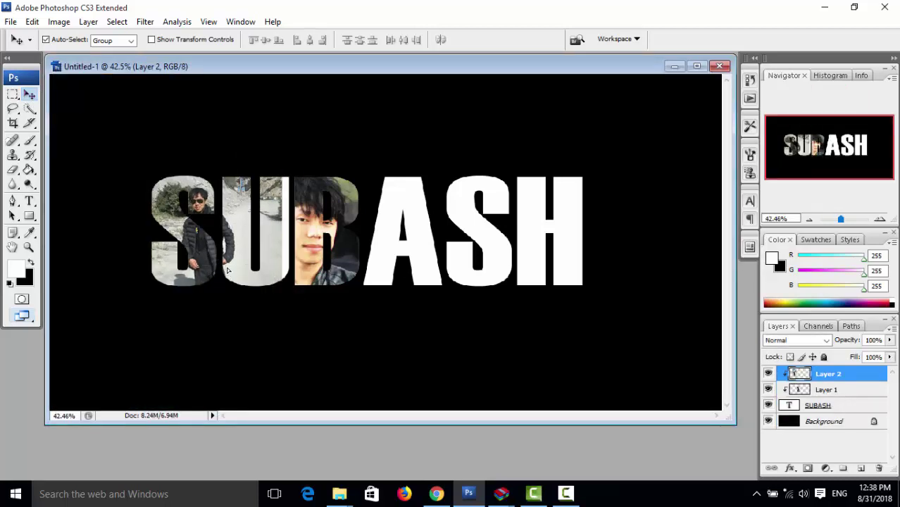
drag(227, 269, 424, 272)
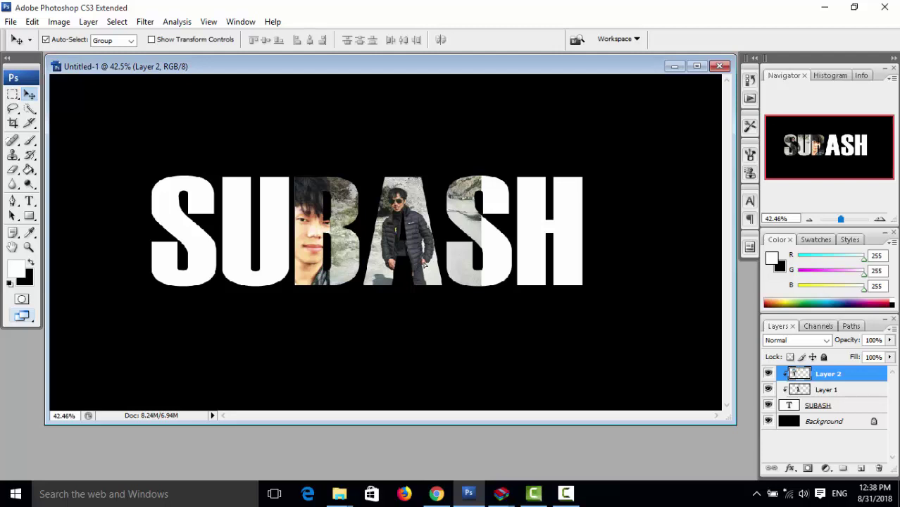
drag(425, 262, 427, 267)
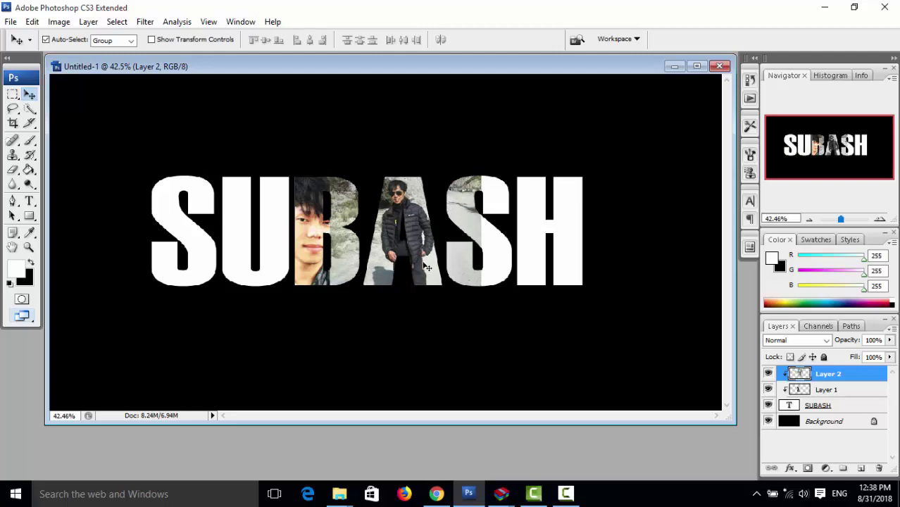
- Erase Layer 2's overlap near the B and its stray part on the second S
key(e)
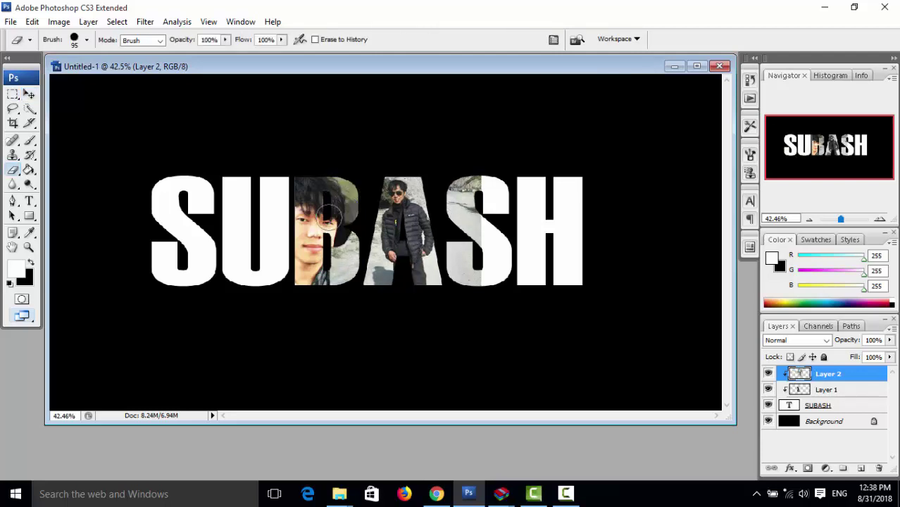
mouse_move(337, 188)
mouse_down()
mouse_move(345, 254)
mouse_move(332, 275)
mouse_move(350, 224)
mouse_up()
mouse_move(488, 175)
mouse_down()
mouse_move(450, 211)
mouse_move(476, 256)
mouse_move(458, 249)
mouse_move(467, 285)
mouse_up()
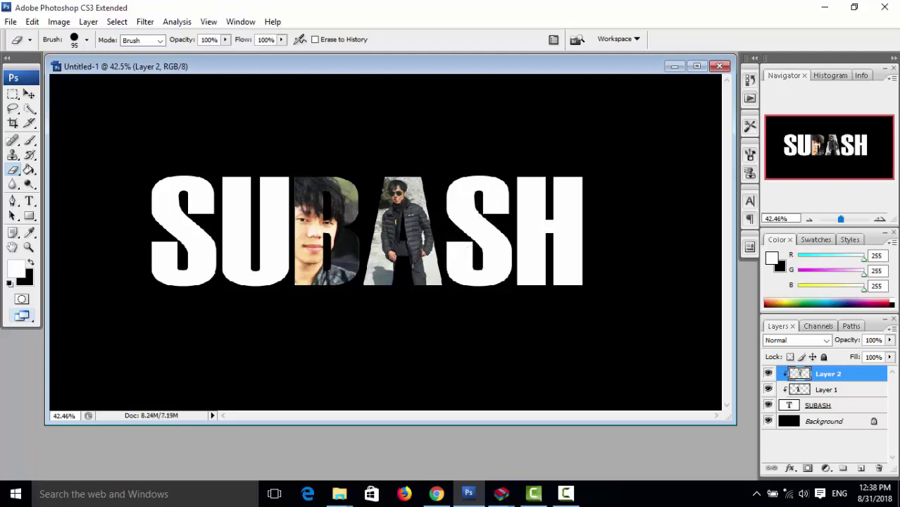
- Open photo B and move its window aside
double_click(13, 360)
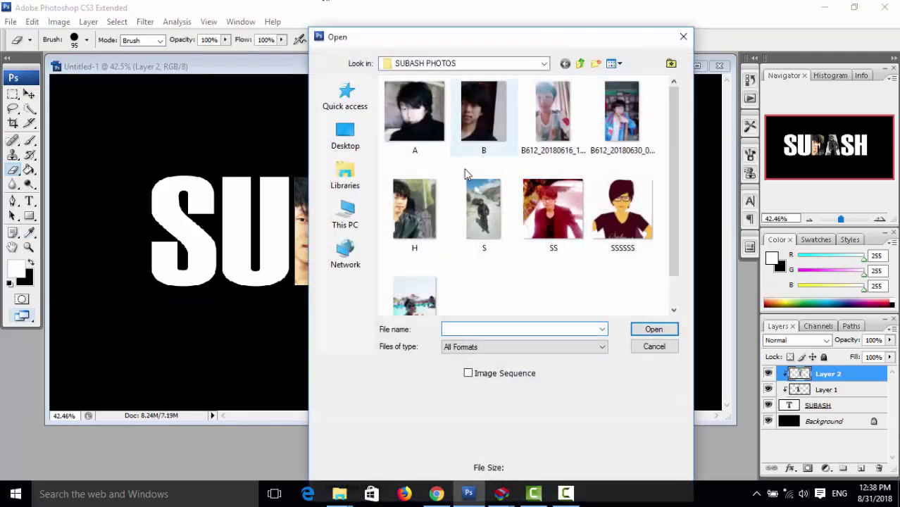
click(483, 111)
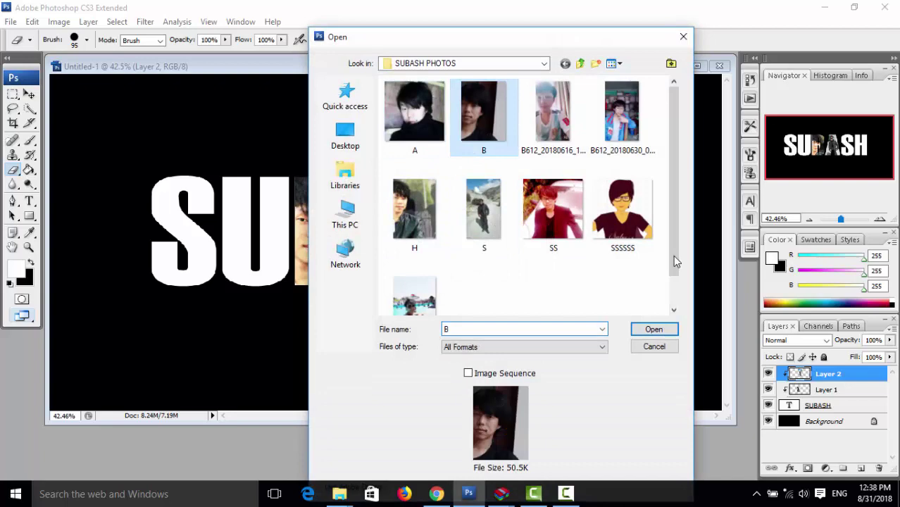
click(639, 329)
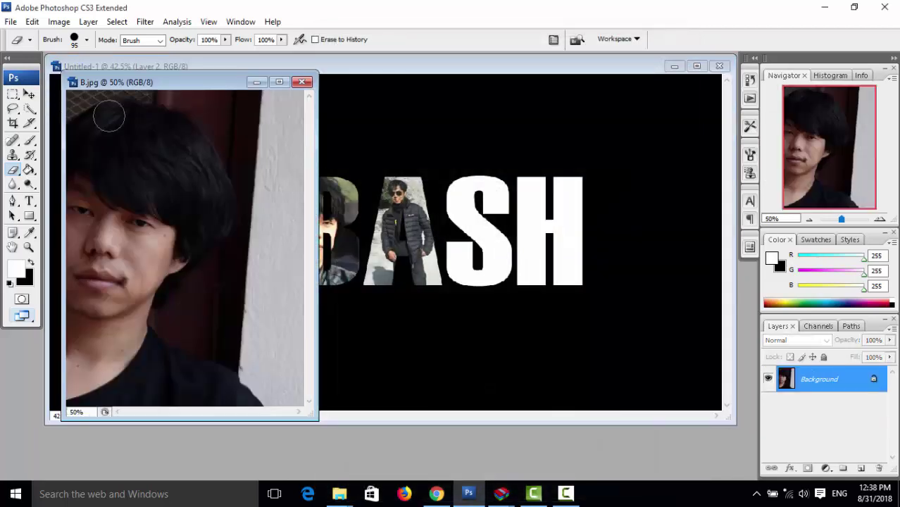
drag(190, 80, 138, 93)
- Copy photo B into the canvas, clip it to the text, and scale it to 59.9% over the H
click(29, 94)
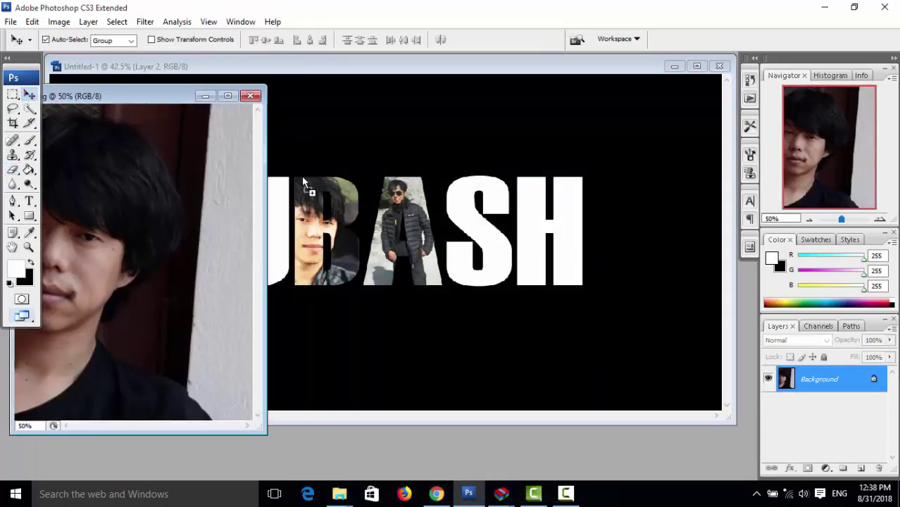
drag(302, 182, 278, 219)
key(ctrl+alt+g)
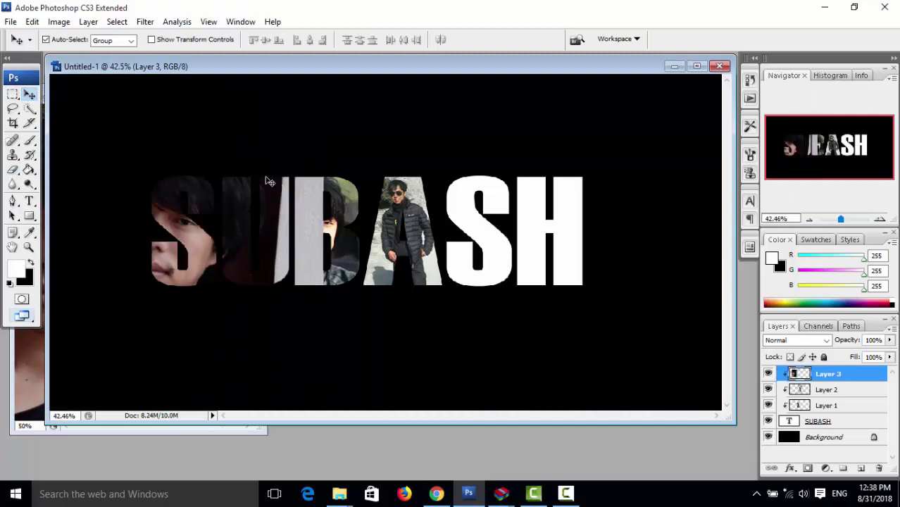
key(ctrl+t)
mouse_move(312, 128)
mouse_down()
mouse_move(273, 180)
mouse_move(256, 187)
mouse_move(623, 192)
mouse_up()
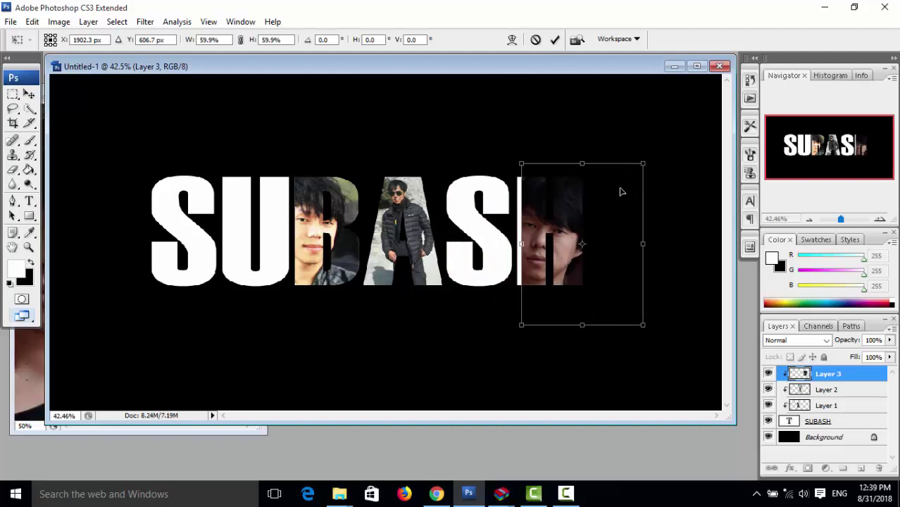
key(Return)
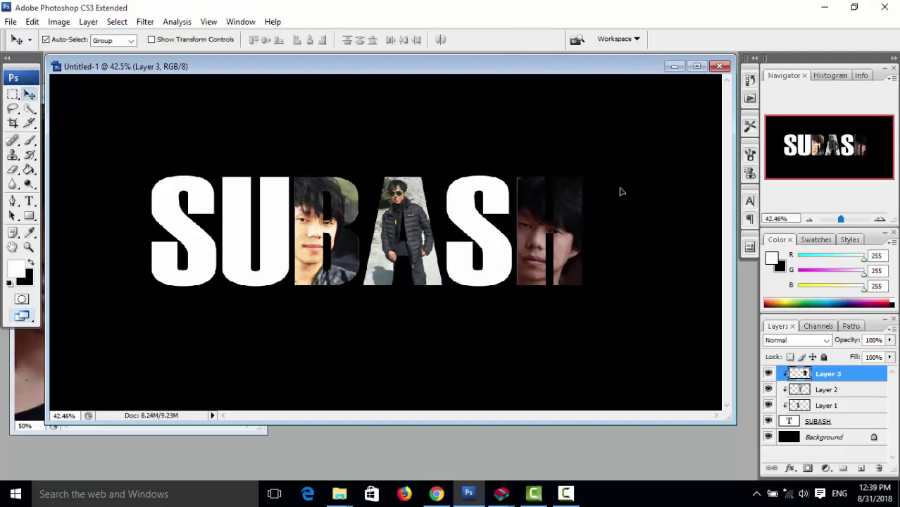
- Close the B.jpg document and open the SS photo
click(37, 342)
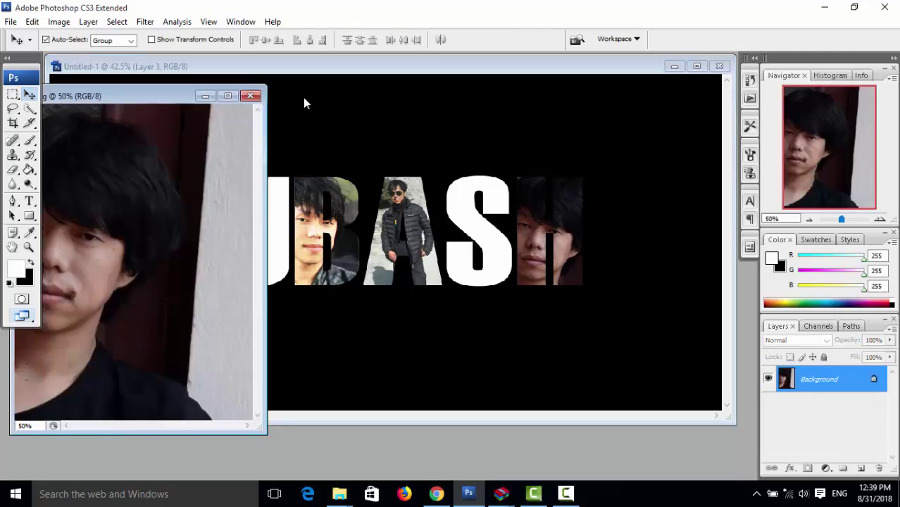
click(251, 95)
key(ctrl+o)
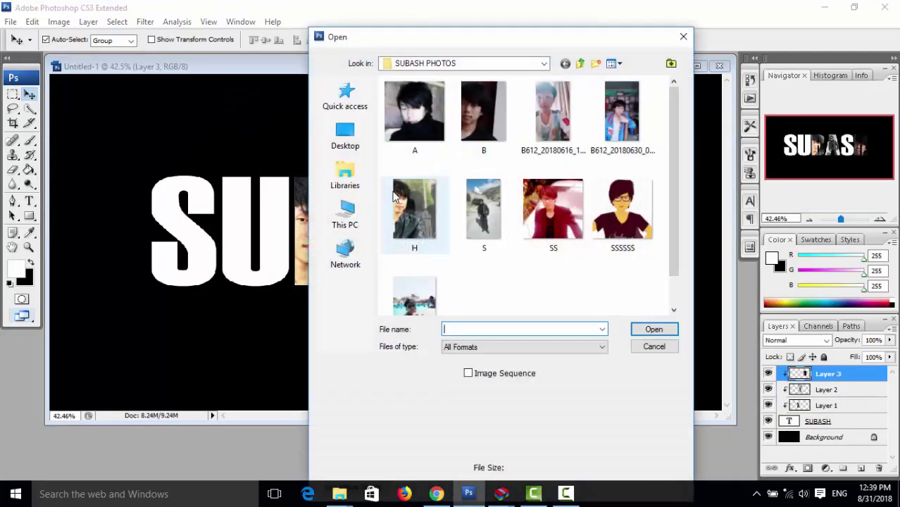
click(552, 205)
click(658, 329)
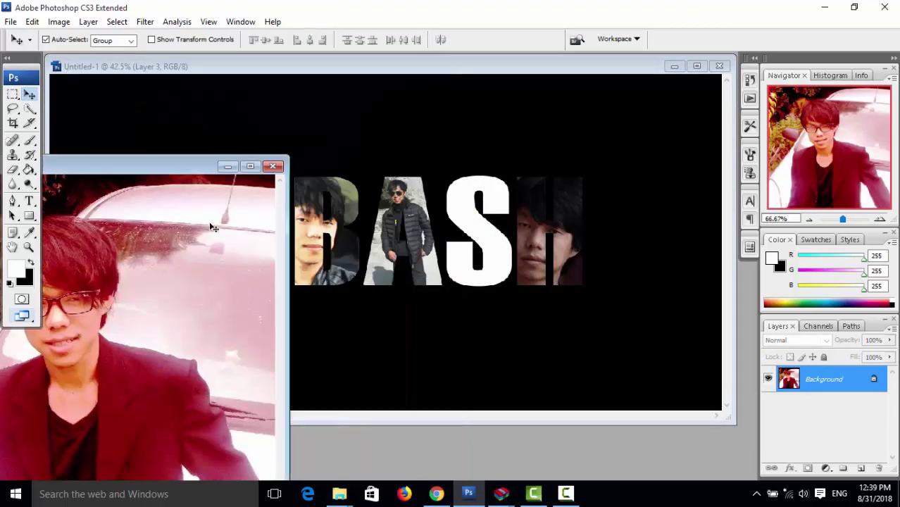
- Copy the SS photo into the canvas, clip it, and scale it to 61.9% over the first S
mouse_move(97, 166)
mouse_down()
mouse_move(291, 173)
mouse_move(260, 190)
mouse_move(270, 191)
mouse_up()
click(274, 166)
key(ctrl+alt+g)
key(ctrl+t)
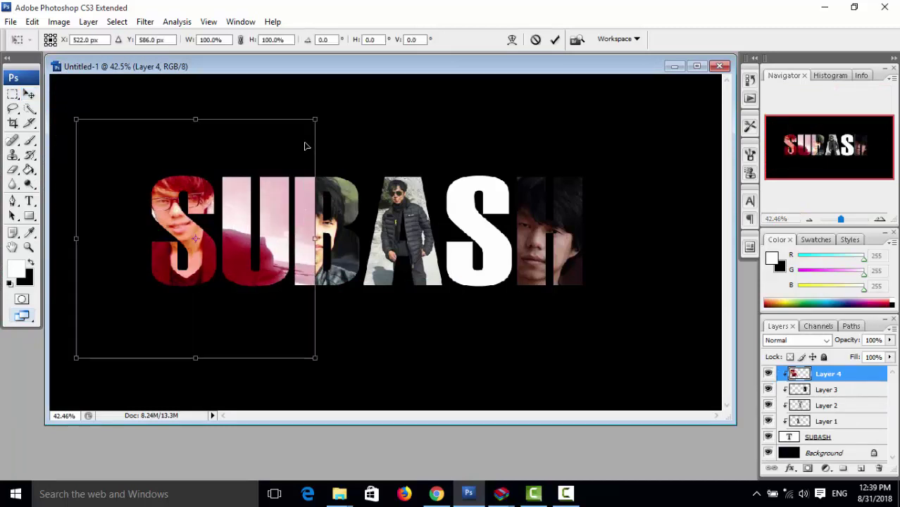
mouse_move(316, 120)
mouse_down()
mouse_move(294, 152)
mouse_move(242, 178)
mouse_move(256, 157)
mouse_move(243, 179)
mouse_up()
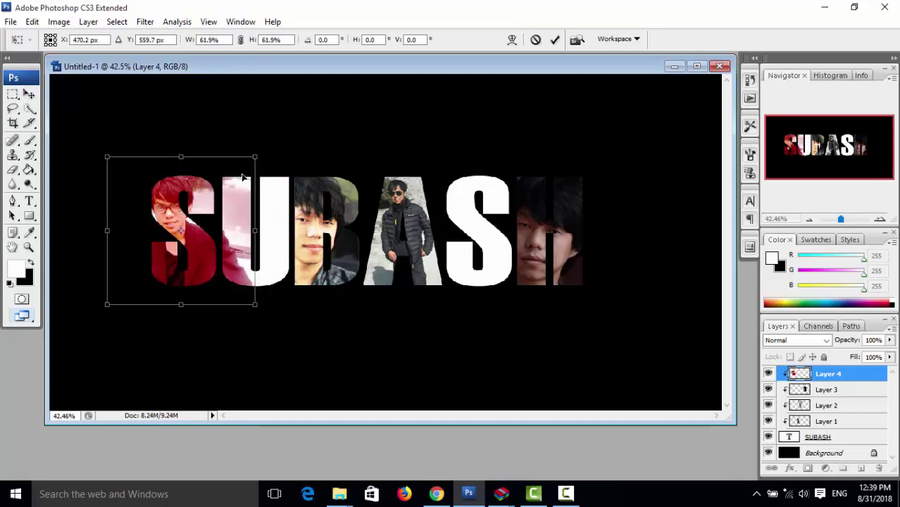
key(Return)
- Erase the SS photo's spill onto the U
click(13, 169)
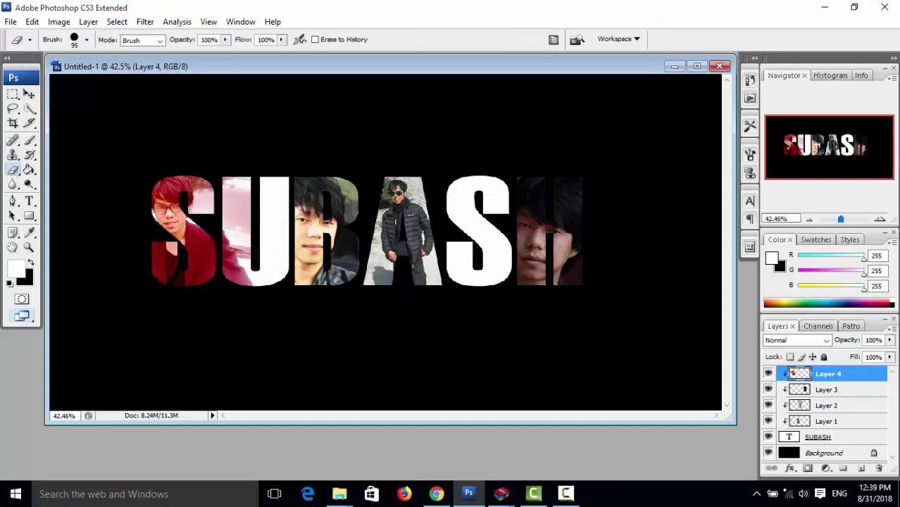
mouse_move(246, 180)
mouse_down()
mouse_move(235, 185)
mouse_move(237, 306)
mouse_move(235, 243)
mouse_up()
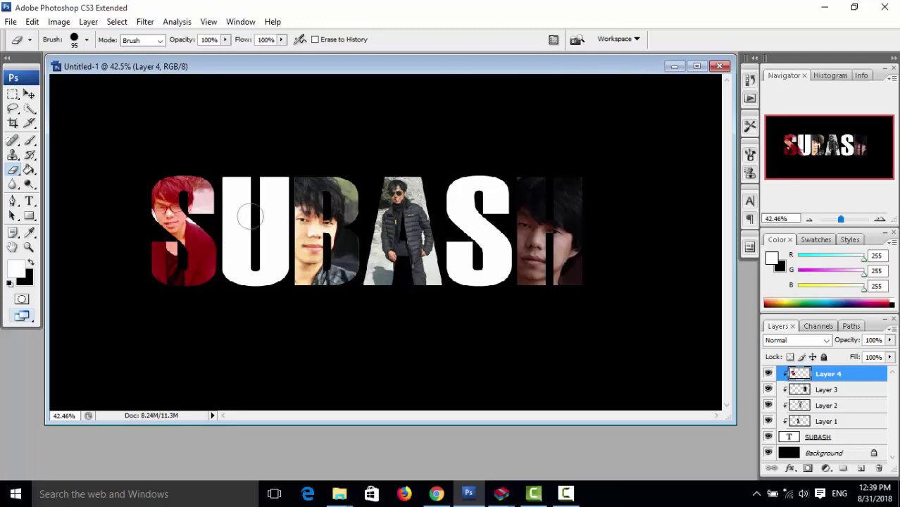
key(ctrl+o)
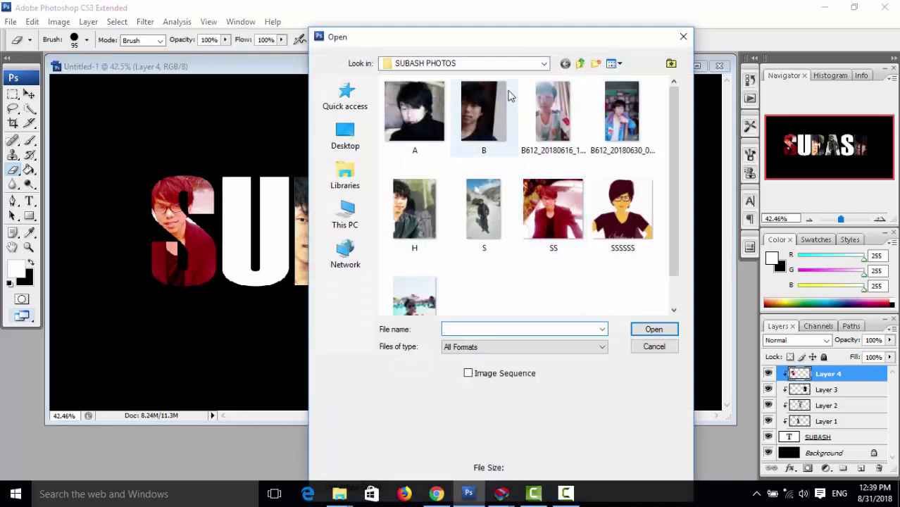
- Open the U photo from the file chooser
mouse_move(476, 42)
mouse_down()
mouse_move(659, 63)
mouse_move(584, 60)
mouse_up()
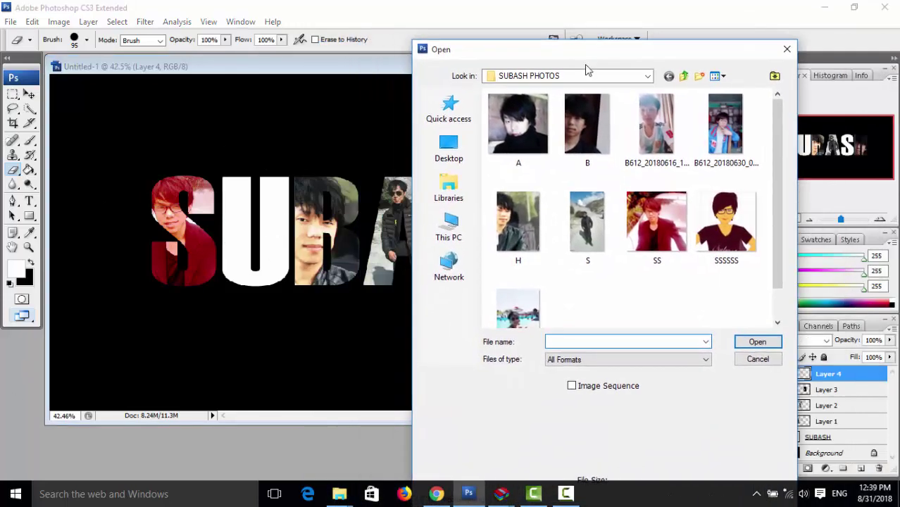
click(521, 307)
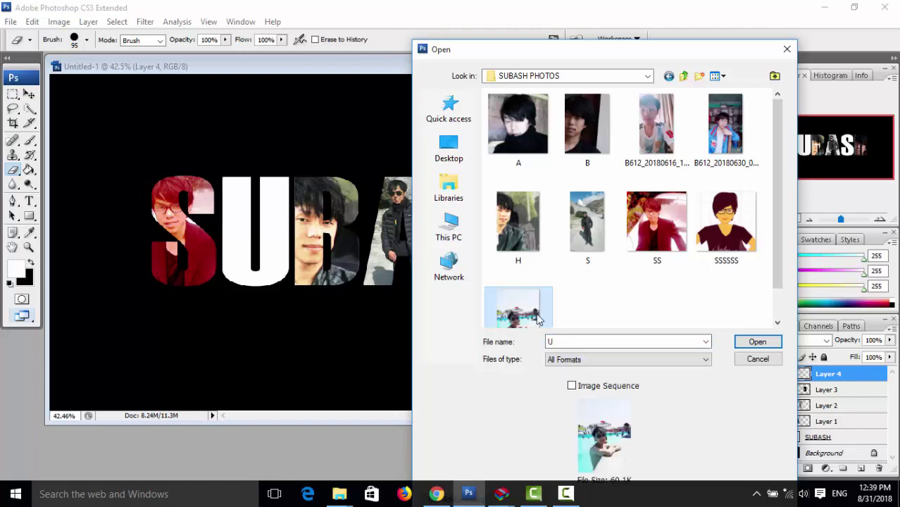
click(755, 342)
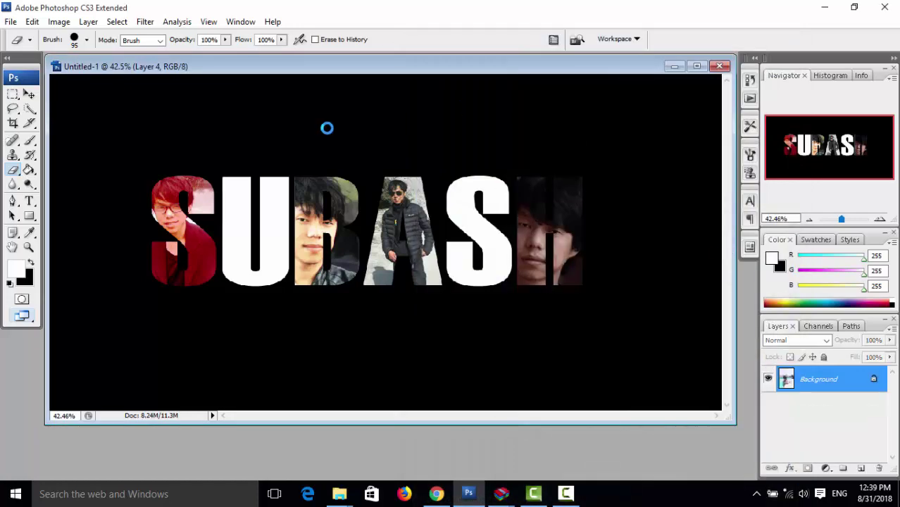
- Copy the pool photo in as Layer 5, clip it, and scale it to about 72% on the right
click(29, 95)
drag(191, 253, 493, 232)
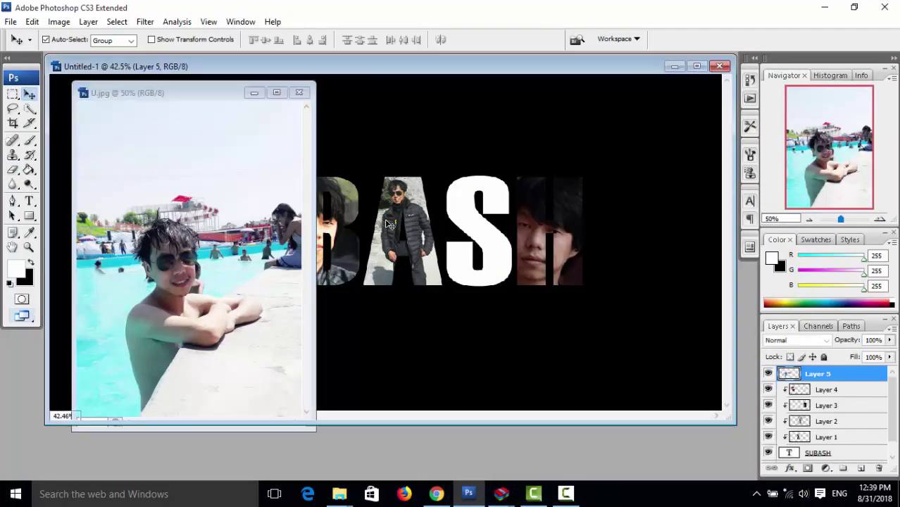
drag(309, 244, 518, 213)
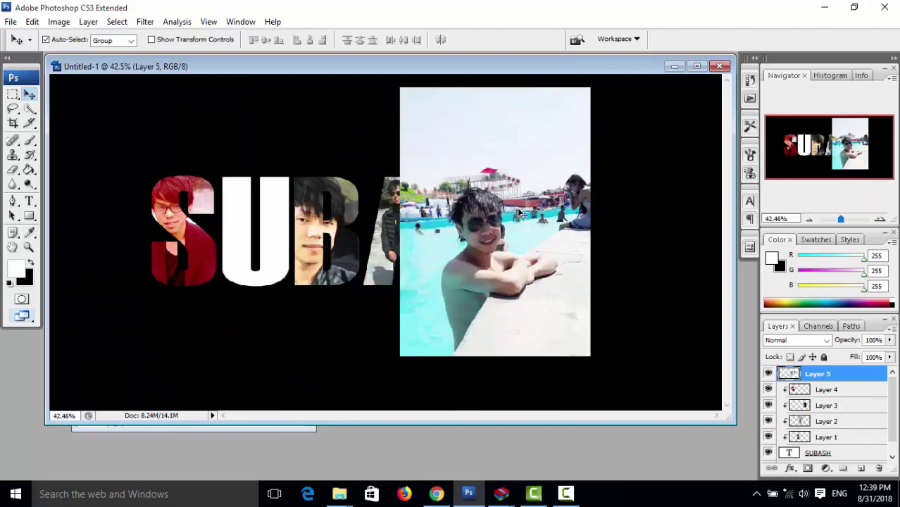
key(ctrl+alt+g)
key(ctrl+t)
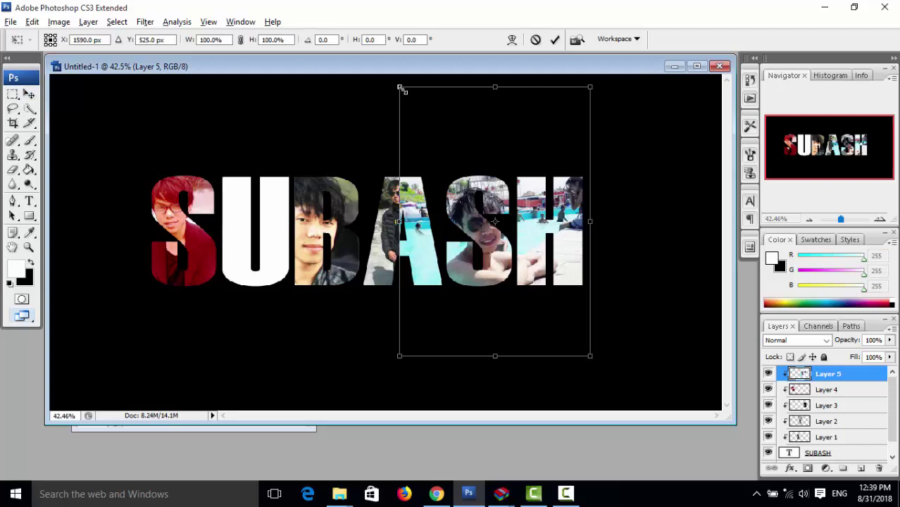
drag(400, 88, 418, 113)
drag(502, 179, 491, 169)
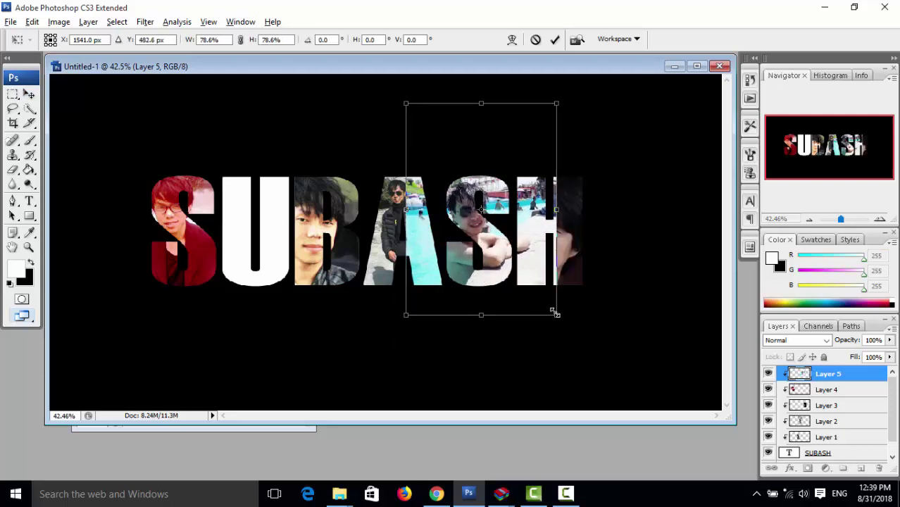
drag(554, 313, 543, 304)
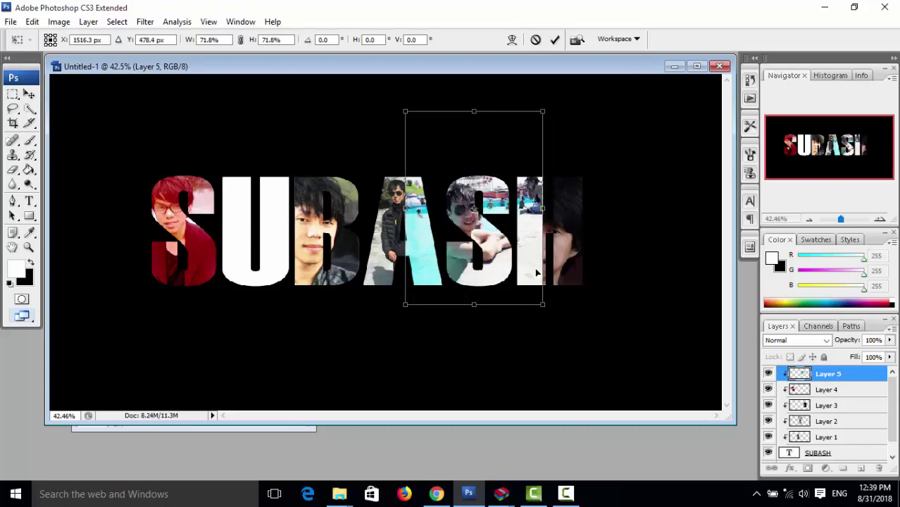
key(Return)
- Erase the pool photo over the A and H to reveal the figures beneath
key(e)
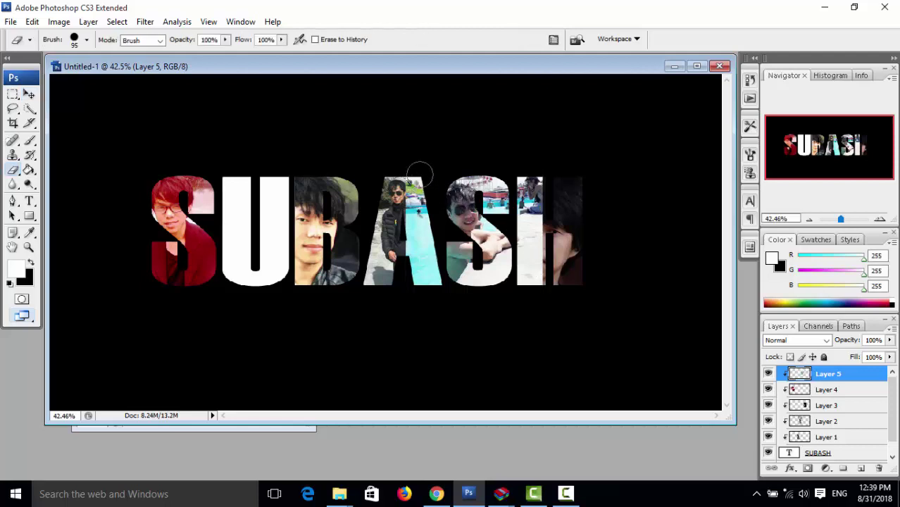
drag(420, 173, 428, 295)
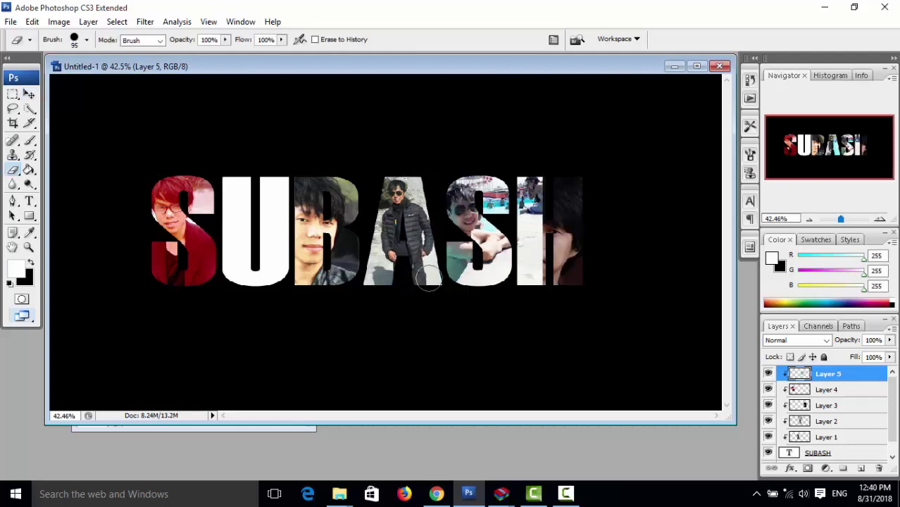
drag(538, 169, 525, 284)
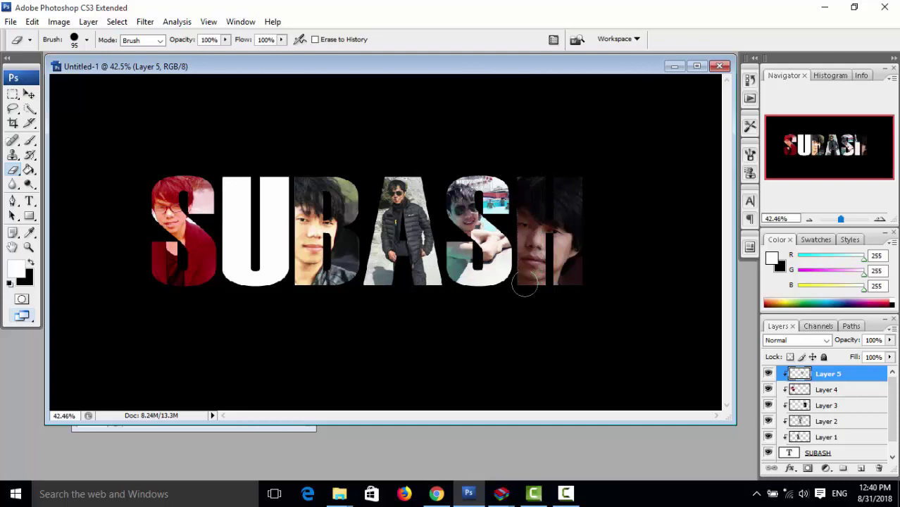
drag(537, 190, 533, 239)
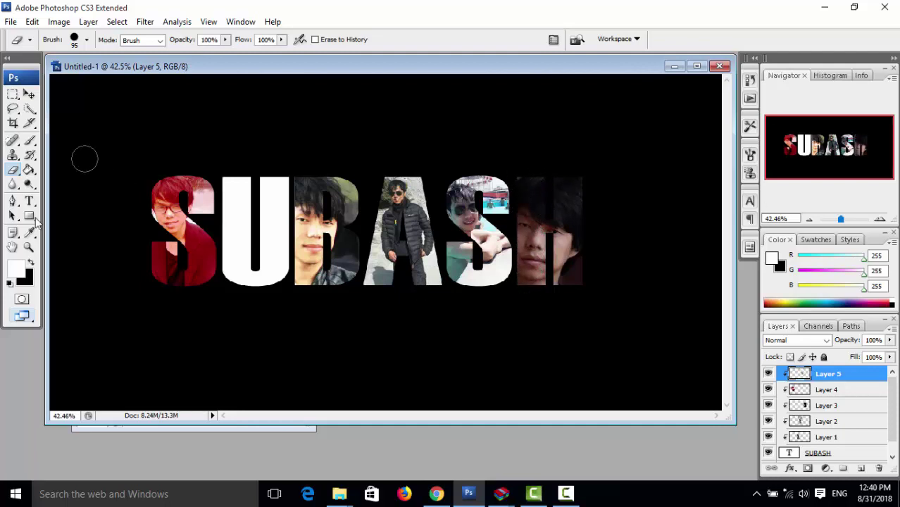
- Open photo A and drag it into the SUBASH document as a new layer
double_click(21, 346)
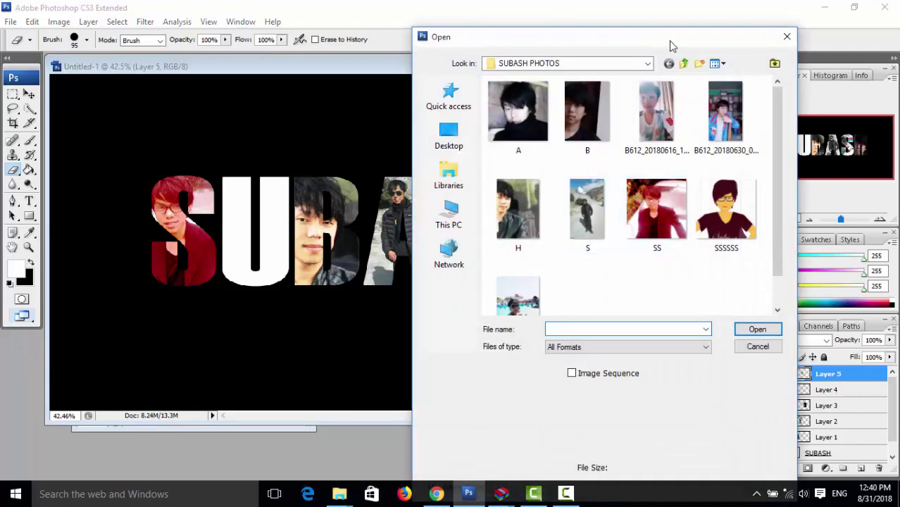
drag(649, 40, 701, 41)
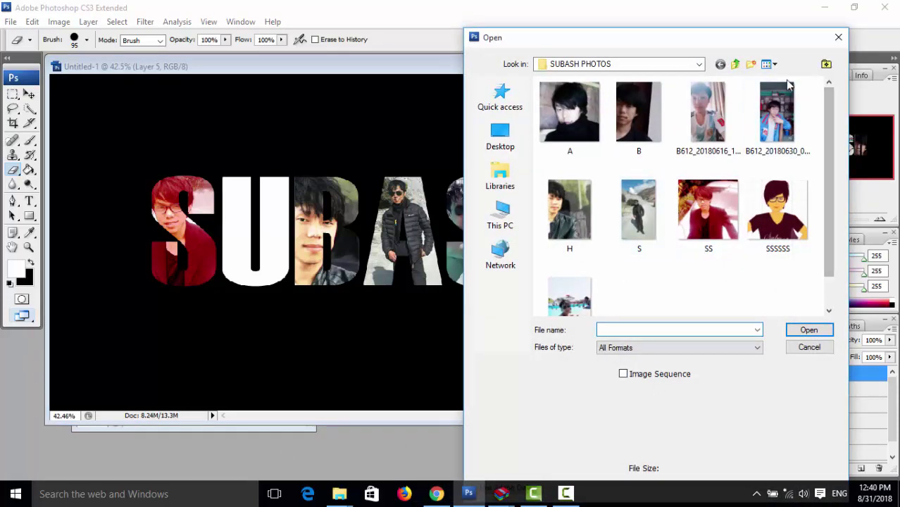
scroll(717, 211, down, 1)
scroll(686, 266, up, 1)
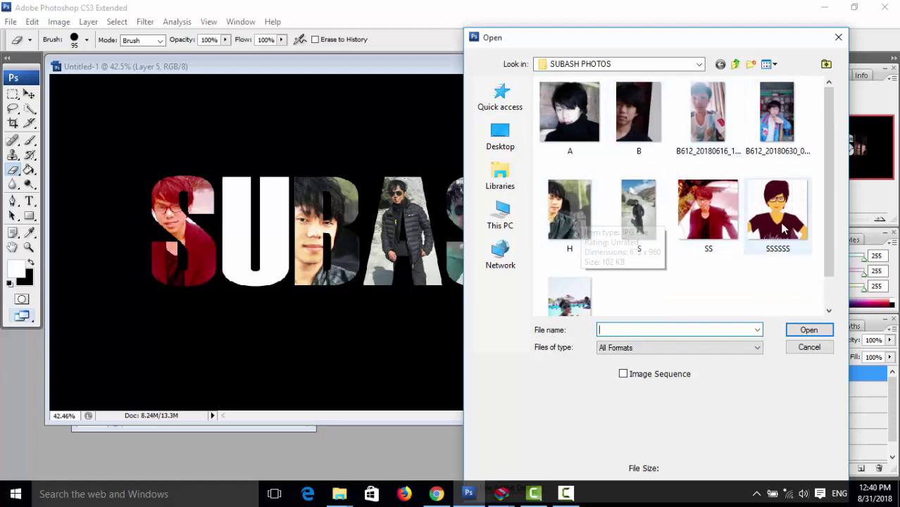
click(590, 123)
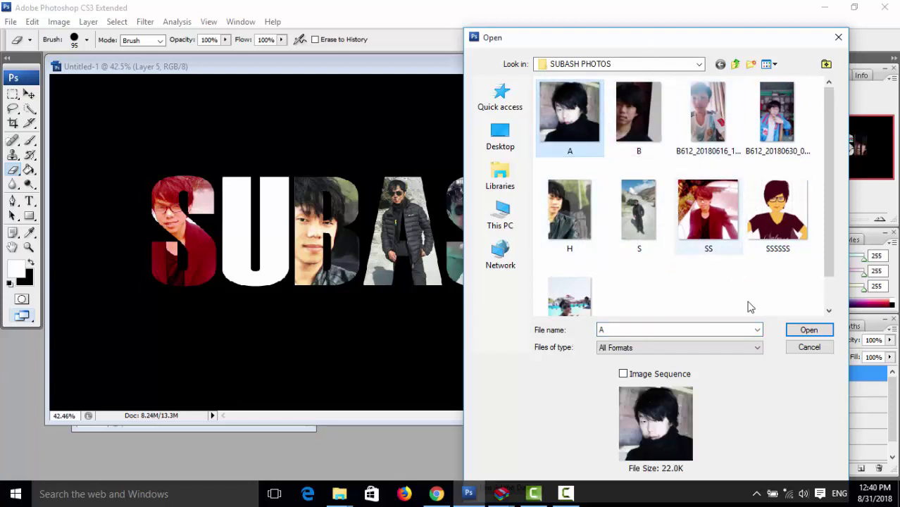
click(808, 329)
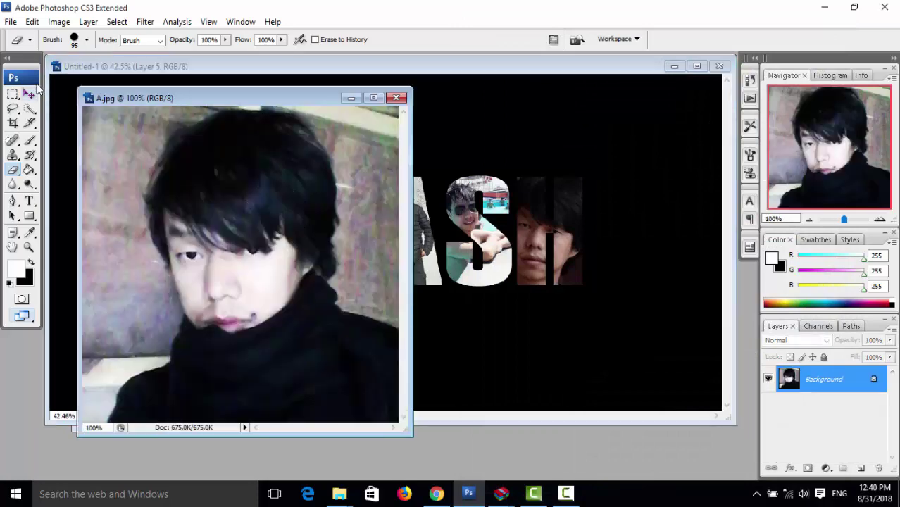
click(29, 93)
drag(305, 87, 128, 95)
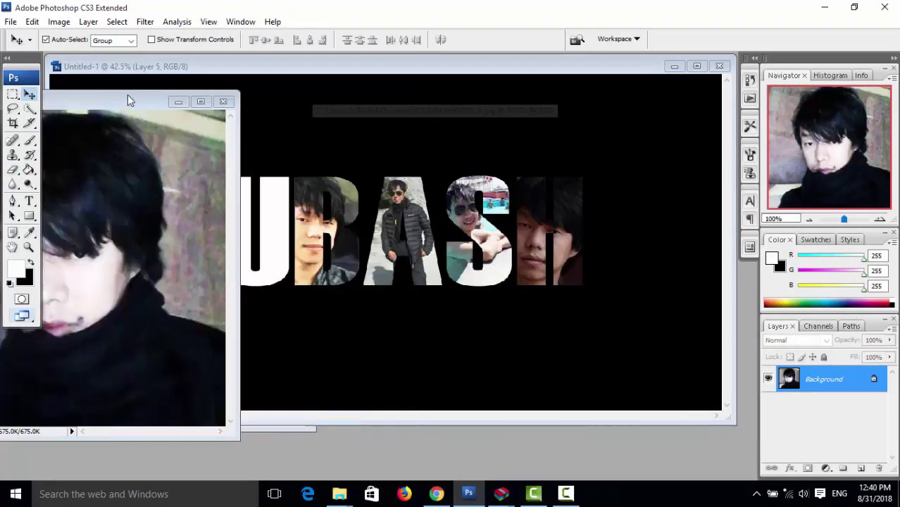
drag(206, 186, 236, 191)
click(24, 331)
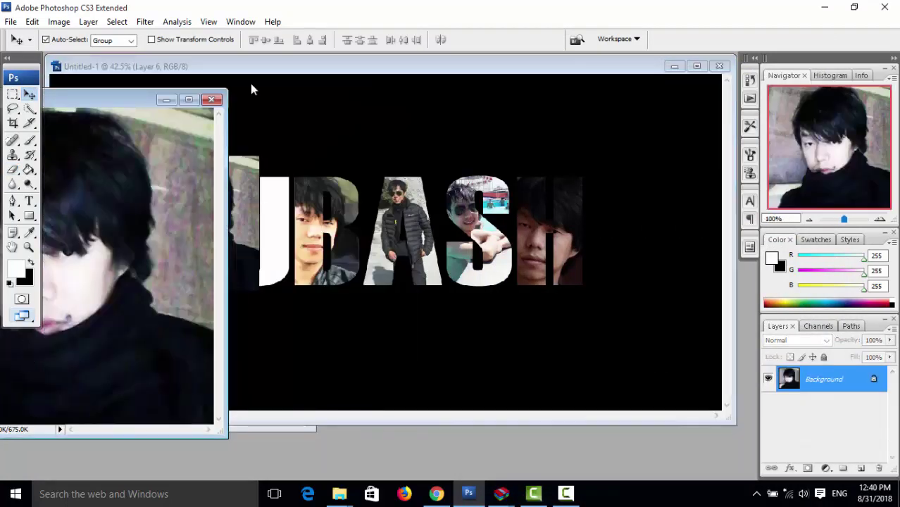
click(215, 102)
- Clip photo A to the text, position it over the U, and scale it to 85.3%
key(ctrl+alt+g)
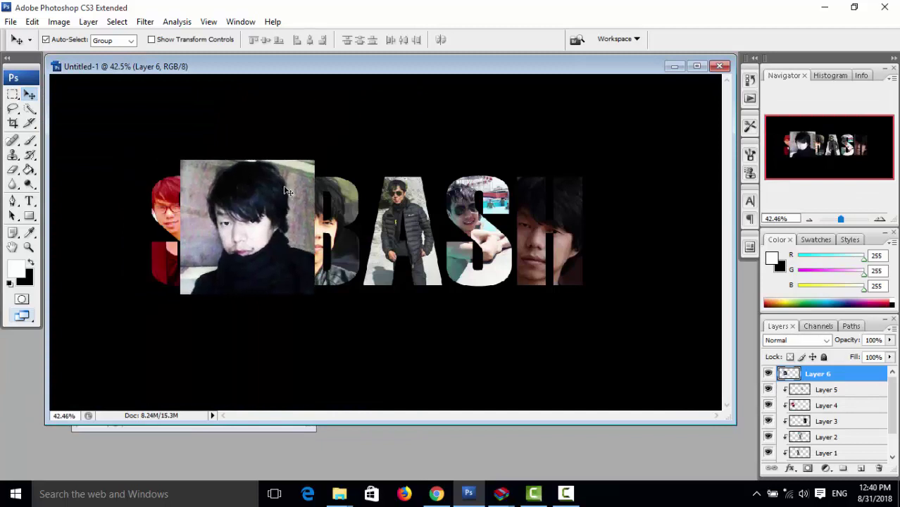
drag(276, 227, 280, 232)
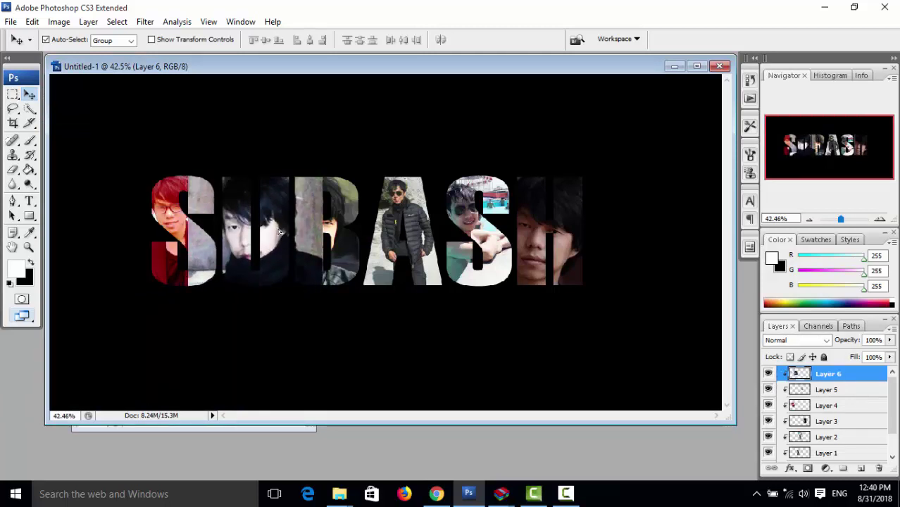
key(ctrl+t)
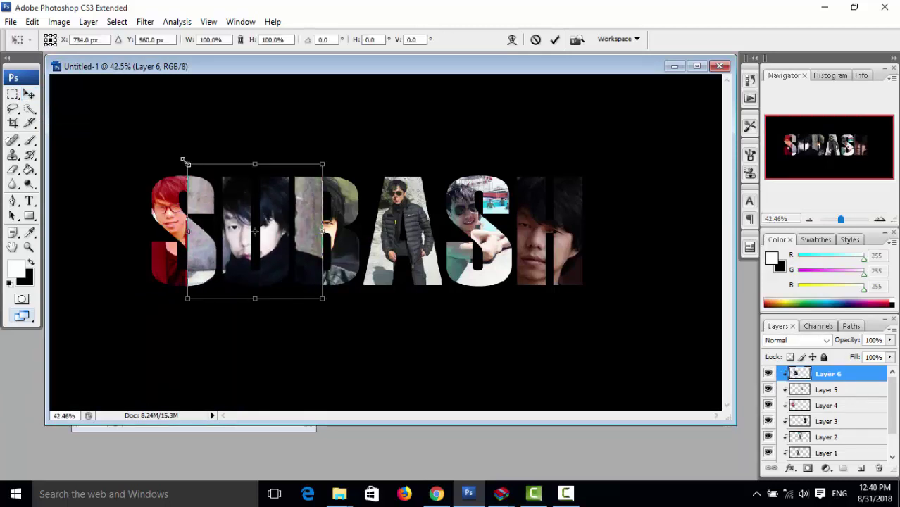
drag(185, 161, 206, 172)
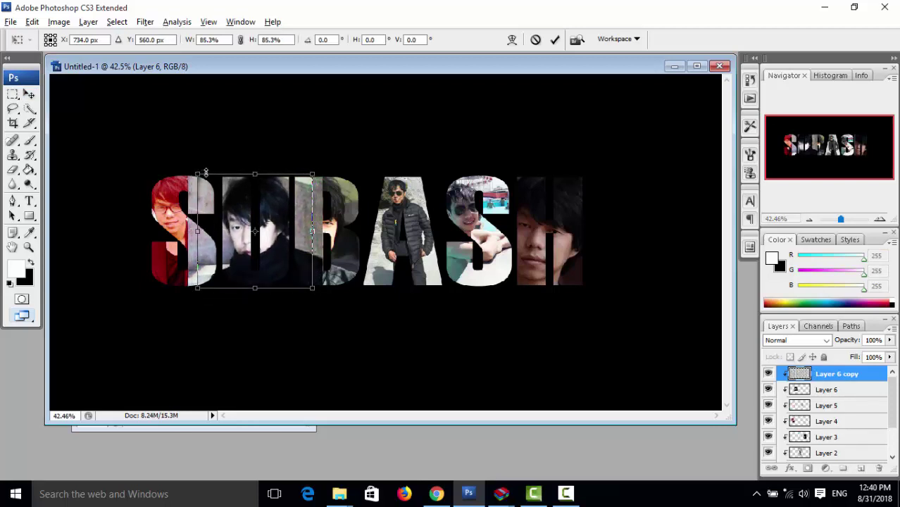
key(Return)
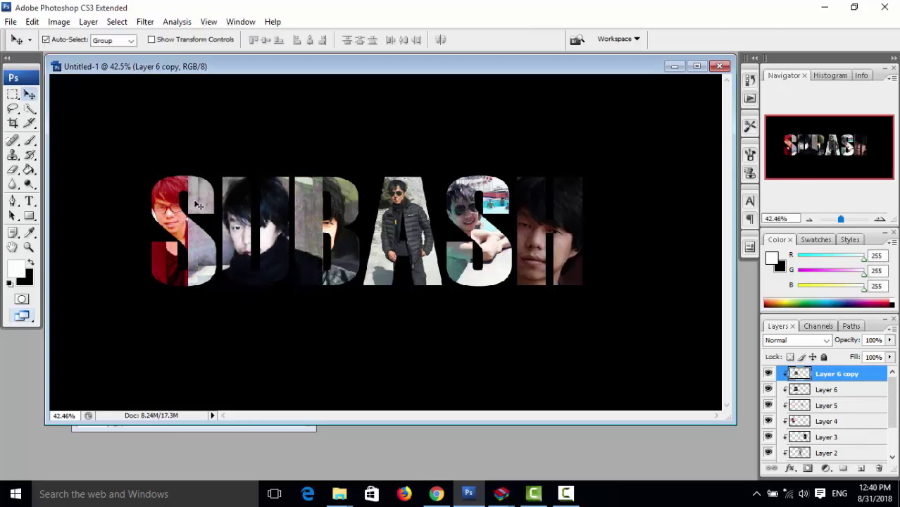
key(e)
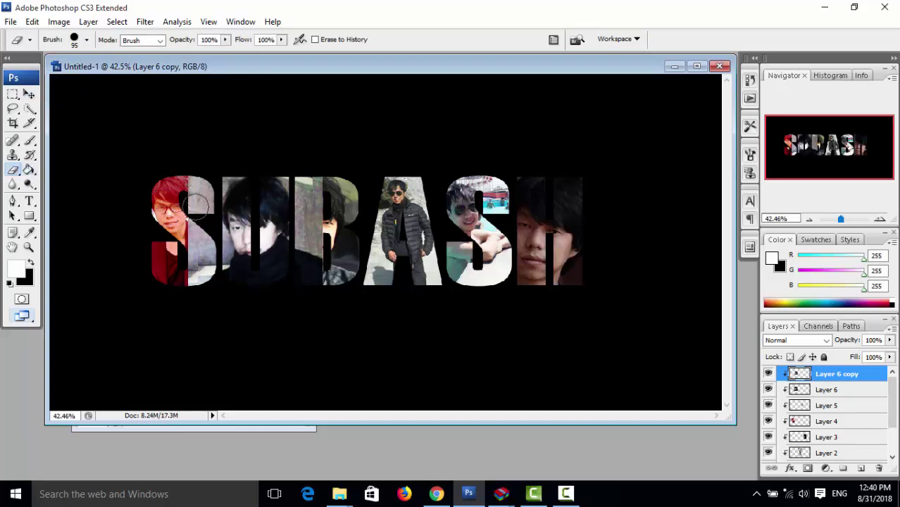
- Erase the duplicate photo's edge where it overlaps the S
click(29, 95)
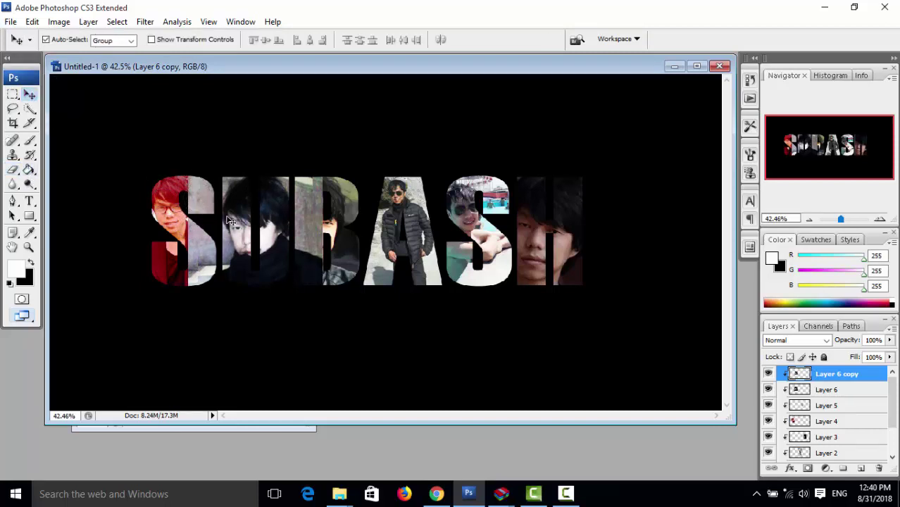
click(13, 170)
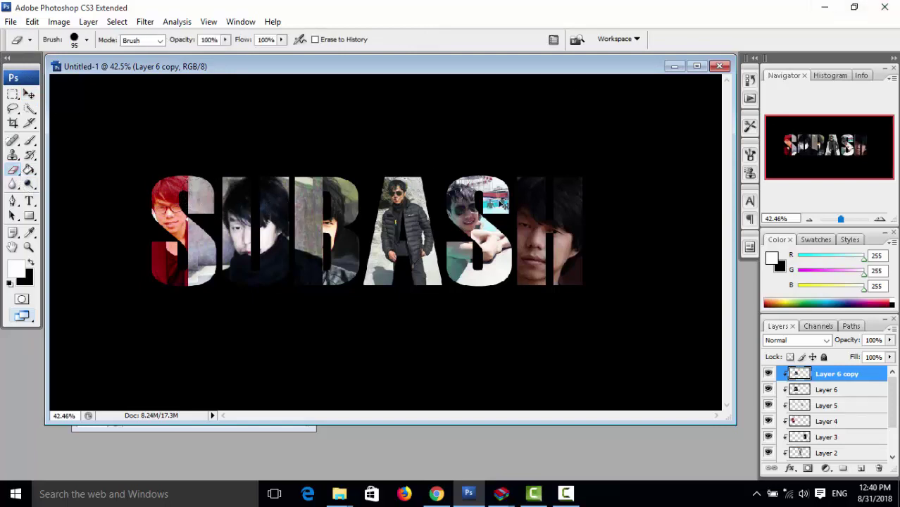
drag(180, 178, 196, 220)
click(825, 389)
click(836, 373)
drag(201, 192, 199, 230)
key(Return)
- Move the duplicate photo over the B, then delete the Layer 6 copy layer
click(29, 95)
drag(245, 220, 314, 253)
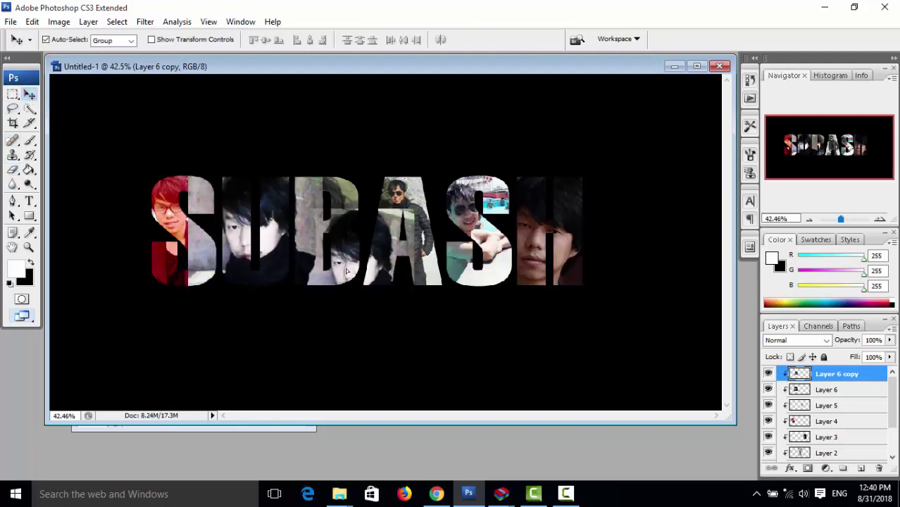
click(878, 468)
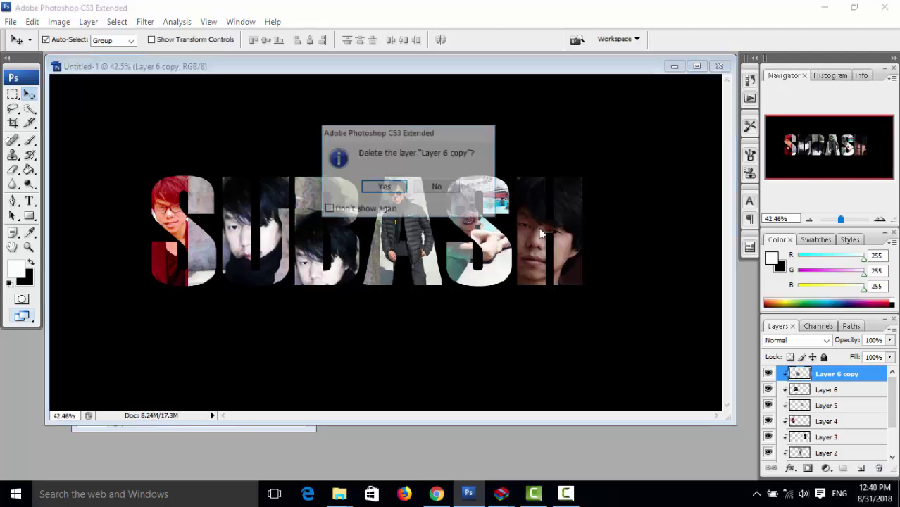
click(378, 189)
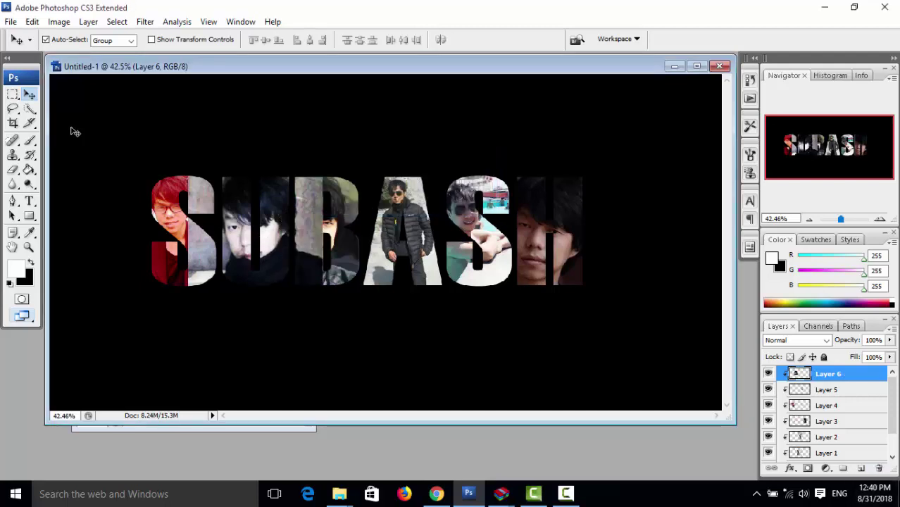
- Nudge the U photo slightly left and erase its grey overflow from the S and B
click(13, 169)
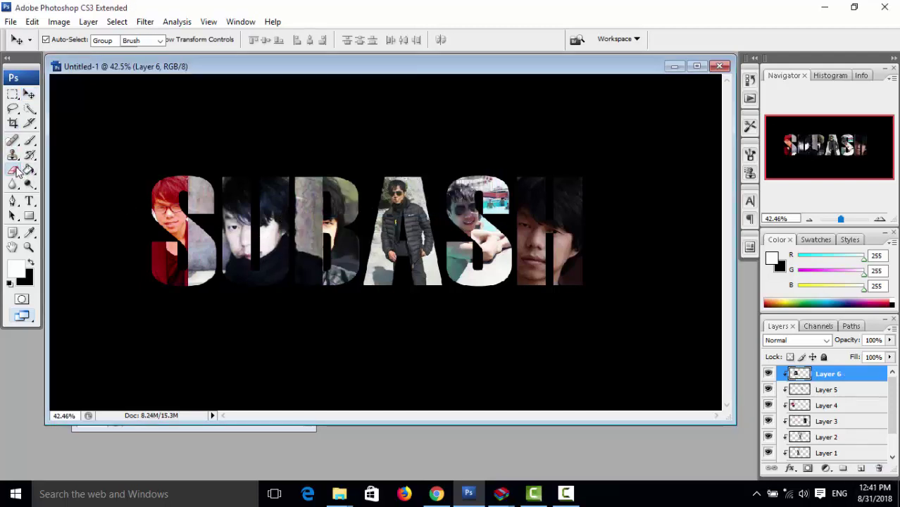
key(v)
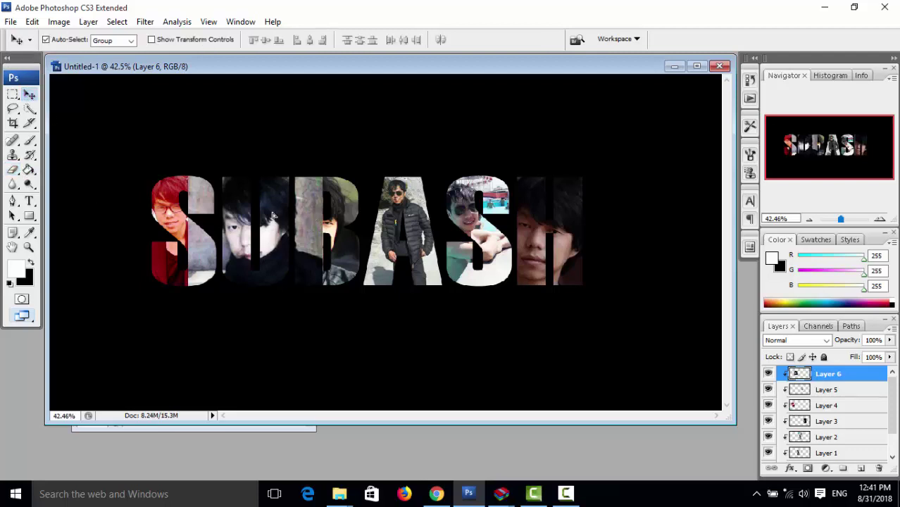
drag(273, 215, 280, 213)
click(12, 169)
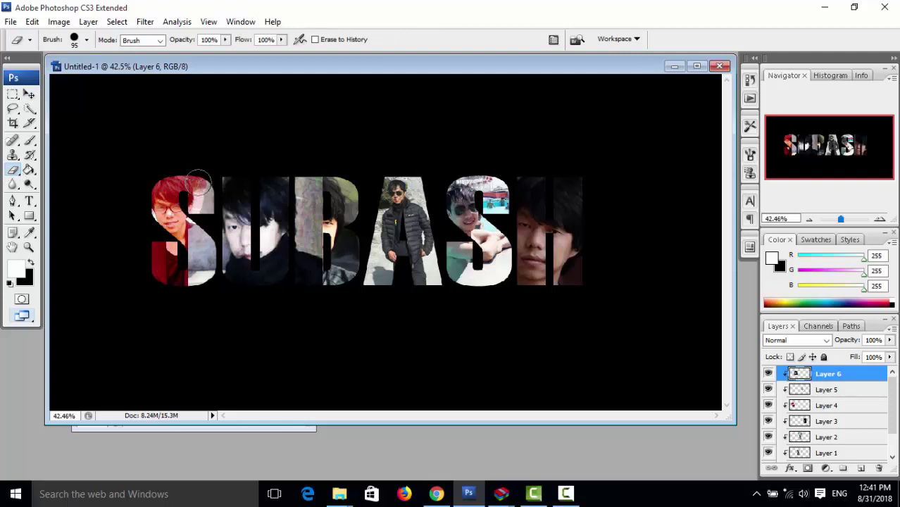
drag(197, 184, 197, 285)
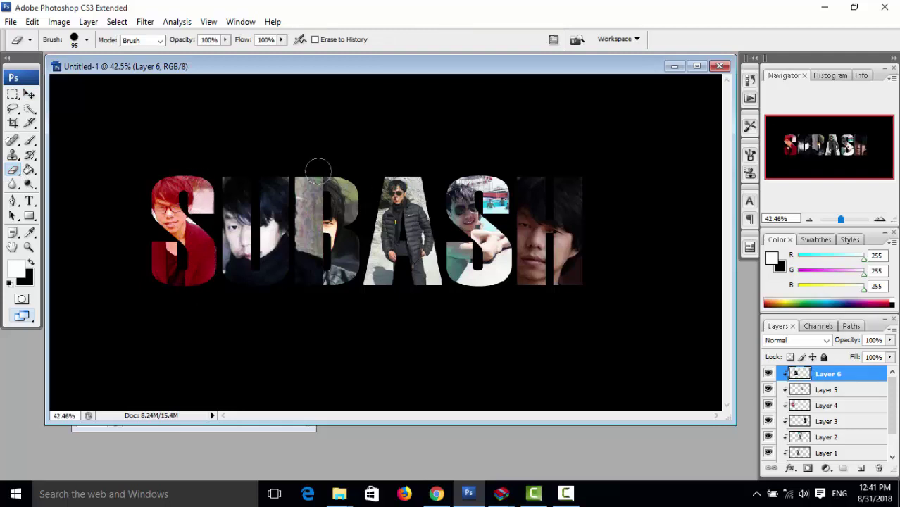
drag(315, 168, 314, 224)
drag(312, 187, 315, 221)
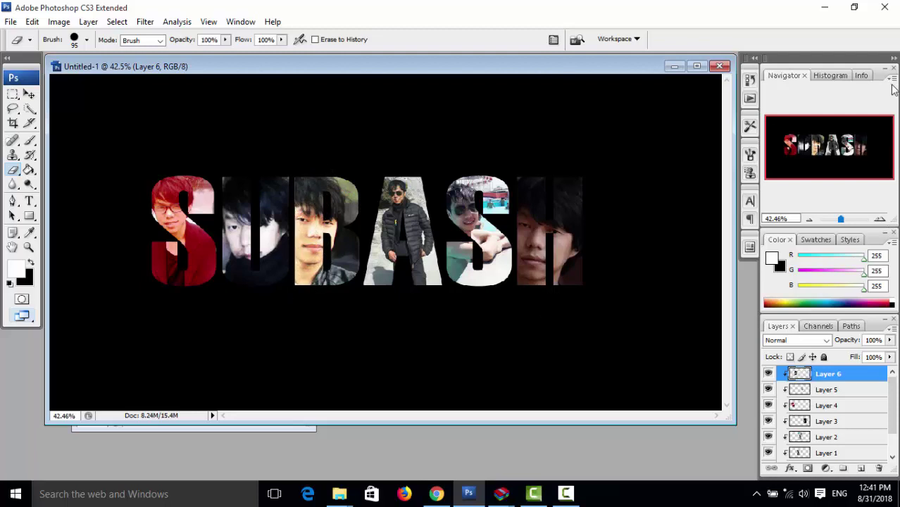
- Collapse the colour and navigator panels and merge the photo layers down together
click(893, 232)
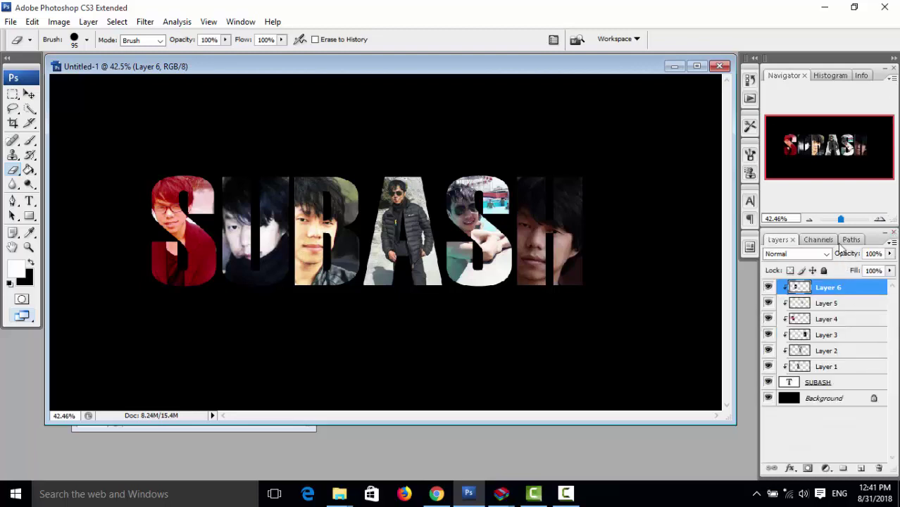
click(886, 68)
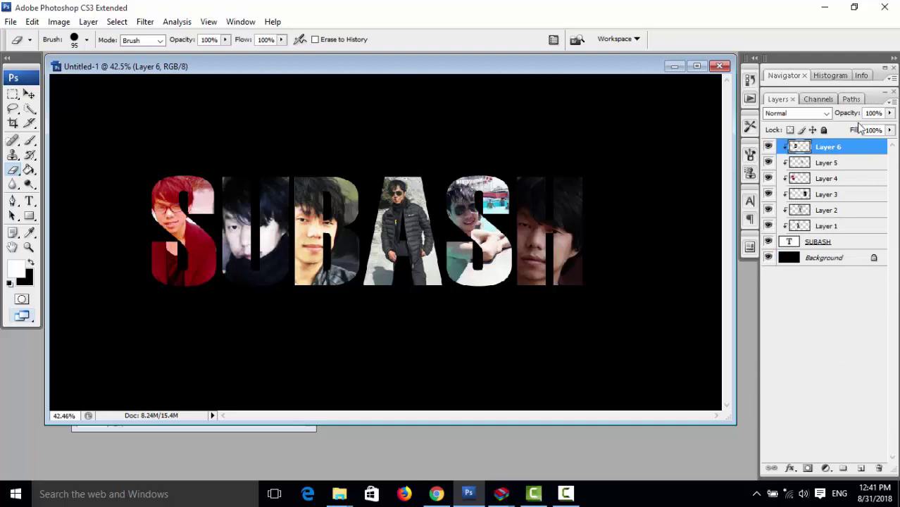
key(ctrl+e)
key(ctrl+e)
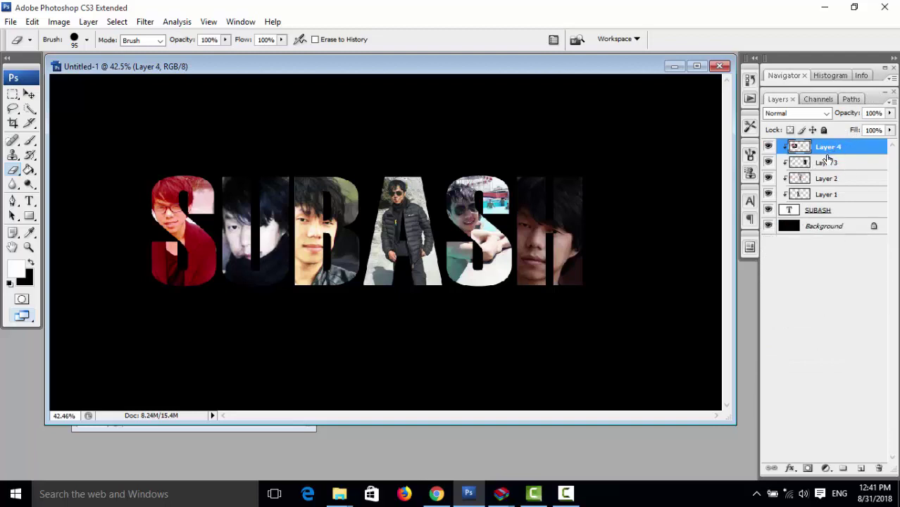
key(ctrl+e)
key(ctrl+e)
key(ctrl+e)
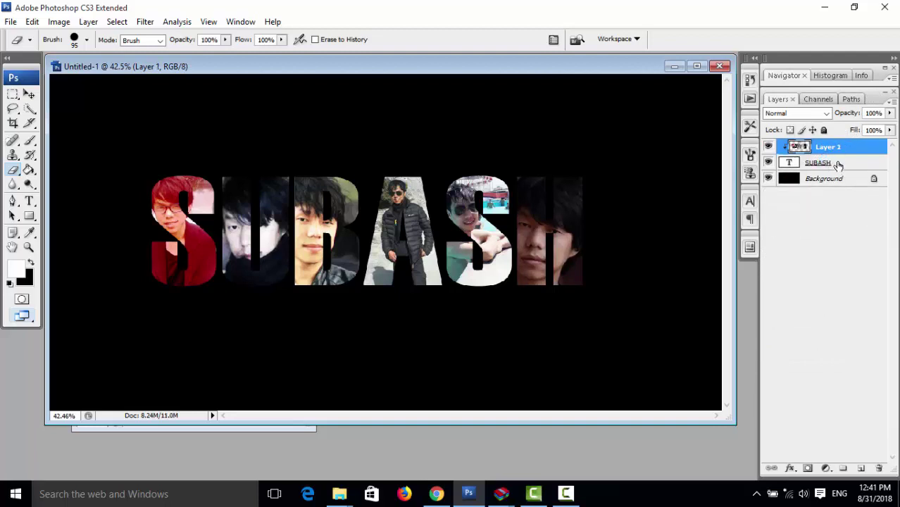
- Rasterize the SUBASH text layer
click(831, 162)
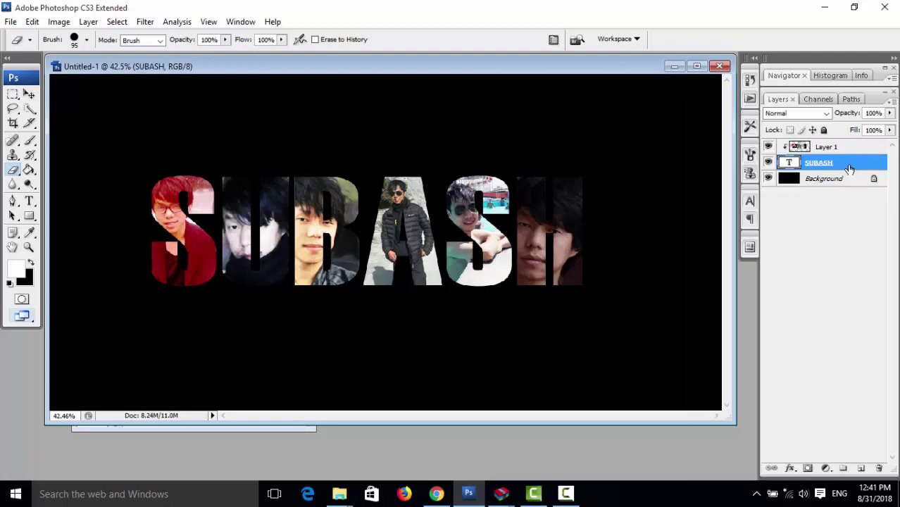
right_click(849, 169)
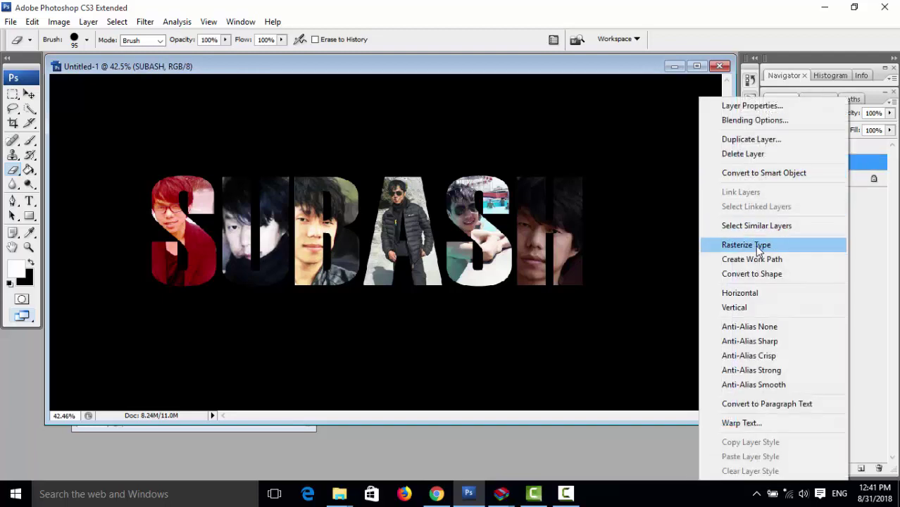
click(844, 162)
right_click(845, 162)
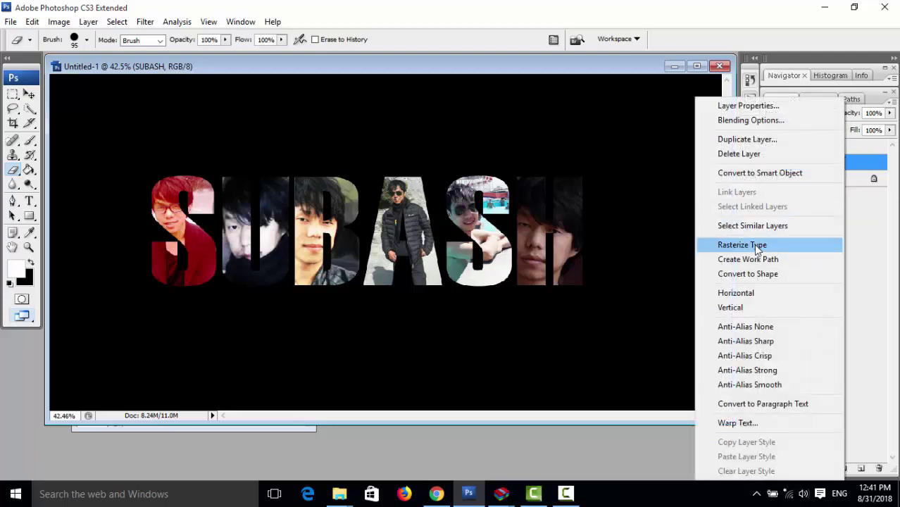
click(757, 246)
- Merge the photo layer into the SUBASH layer and move the letters up about 54 px
click(848, 149)
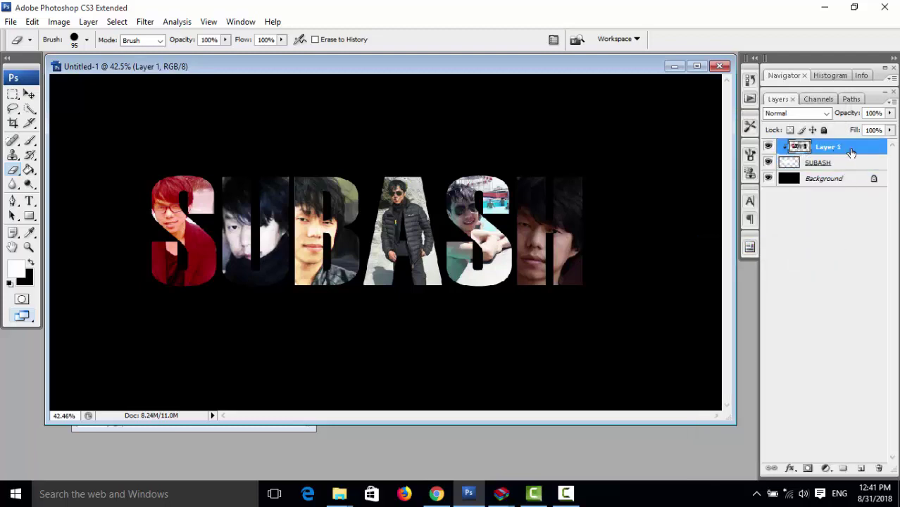
key(ctrl+e)
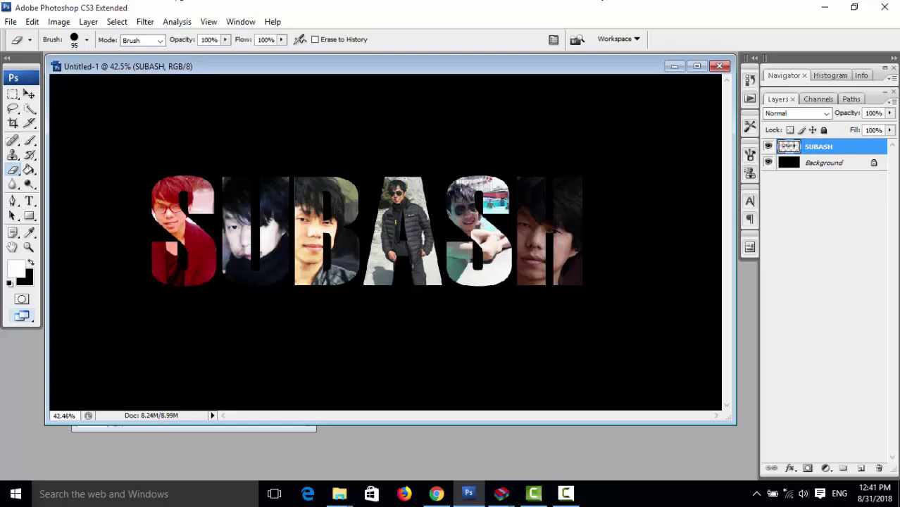
click(29, 95)
drag(303, 217, 302, 179)
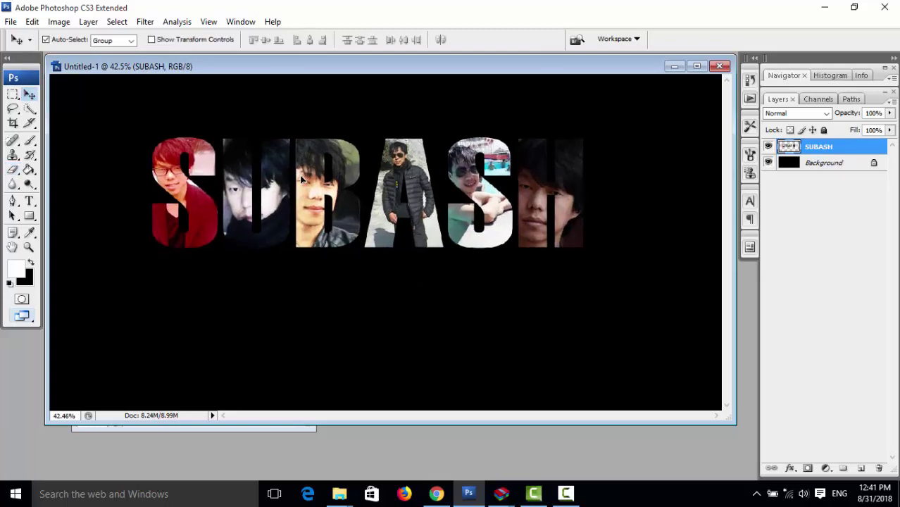
- Apply a 5 px white Edit > Stroke to the letters, then nudge them slightly up
click(32, 21)
click(82, 221)
text(5)
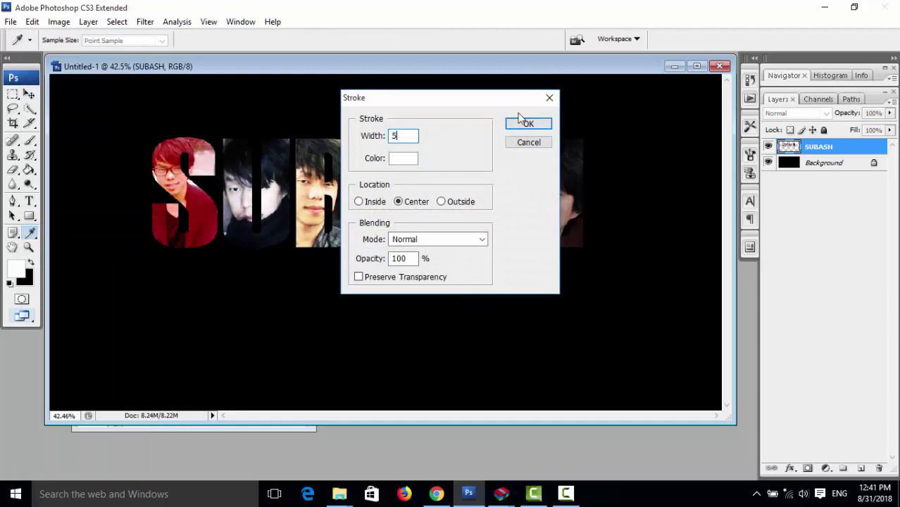
click(403, 158)
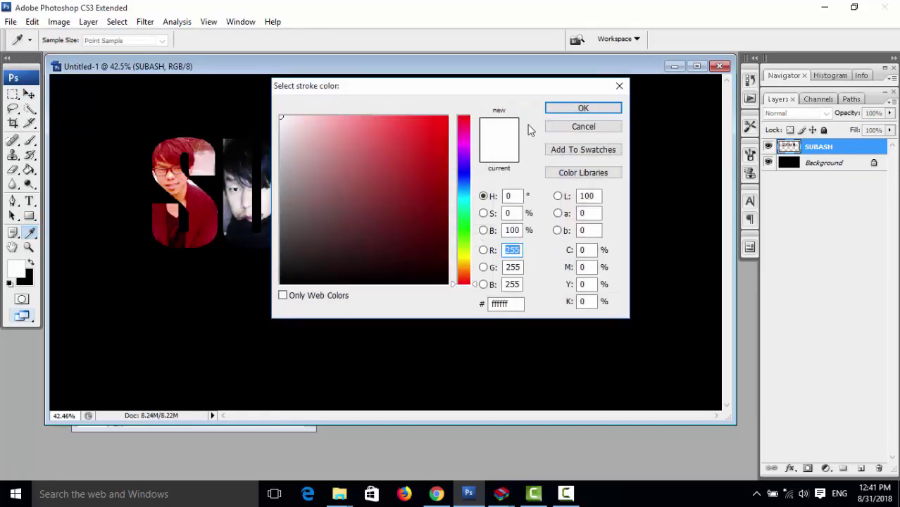
click(569, 109)
click(508, 124)
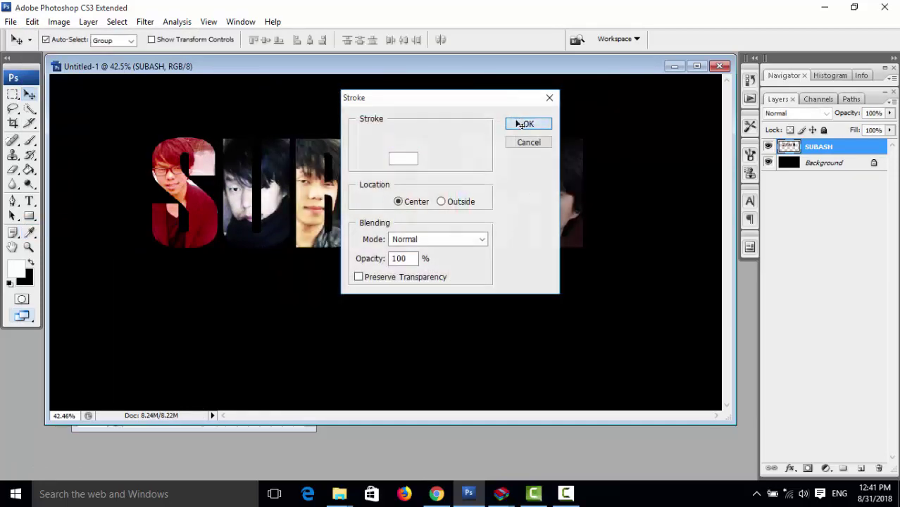
drag(396, 179, 393, 168)
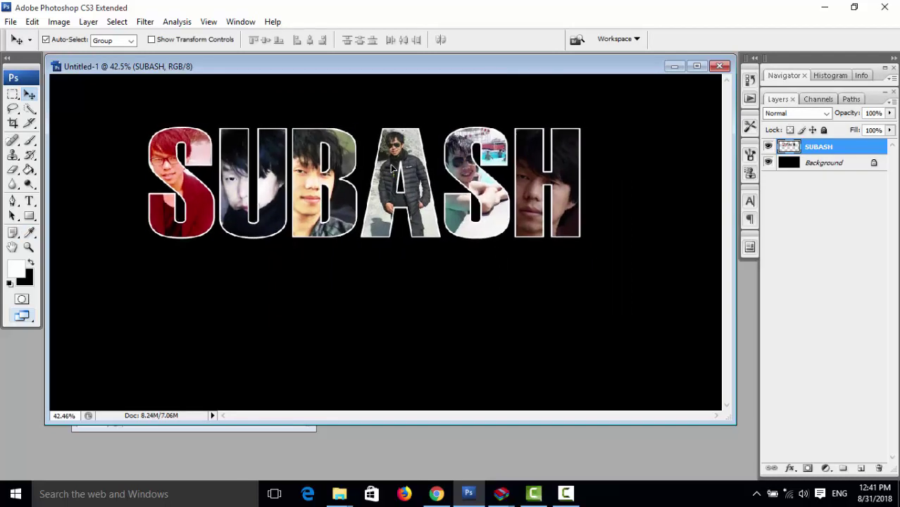
- Duplicate the SUBASH layer and flip the copy upside down beneath the letters
drag(579, 190, 583, 188)
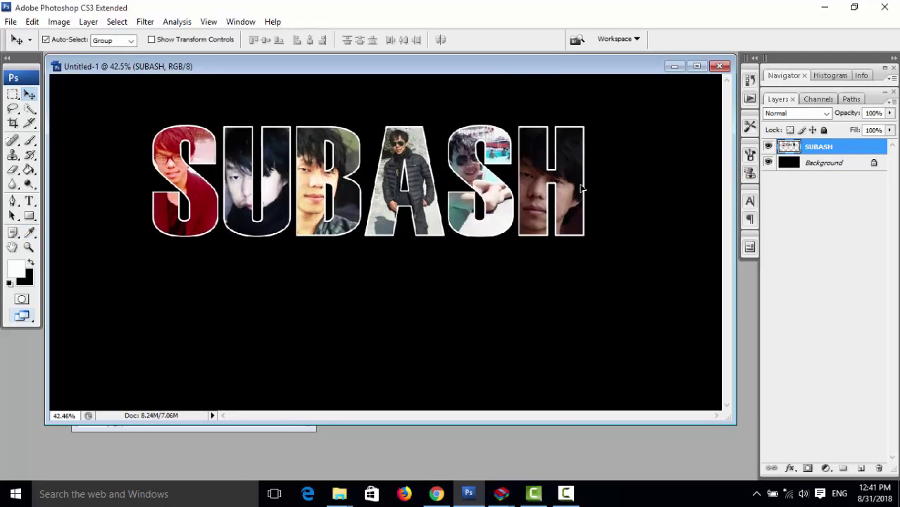
right_click(849, 151)
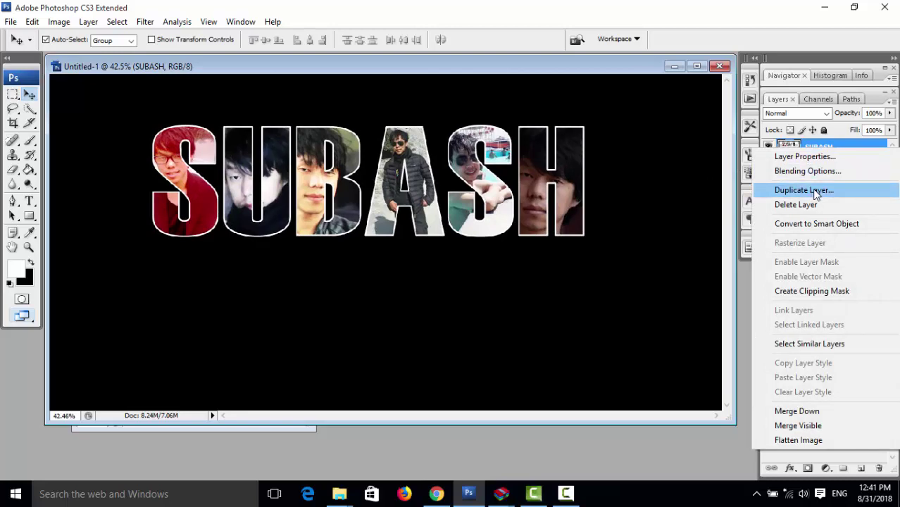
click(804, 190)
click(566, 147)
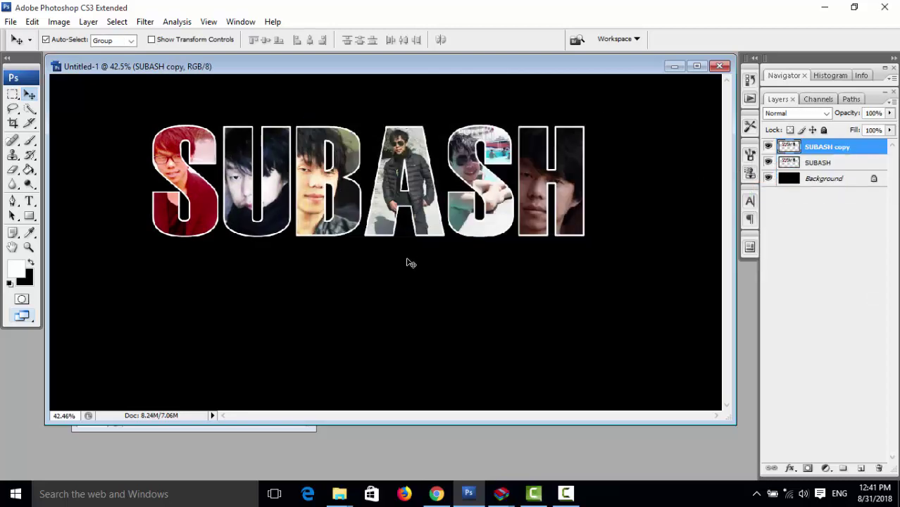
key(ctrl+t)
drag(369, 125, 362, 334)
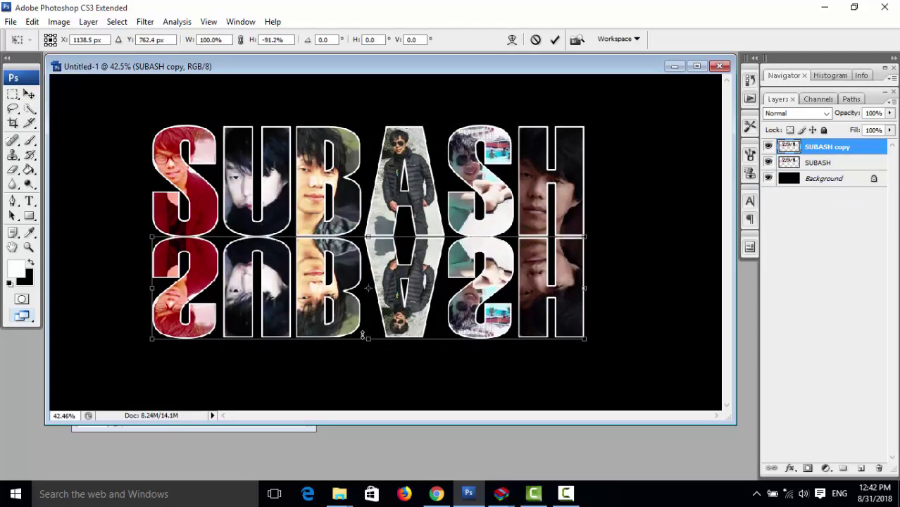
key(Return)
- Lower the reflection's opacity to 23% and stretch it slightly downward
click(889, 112)
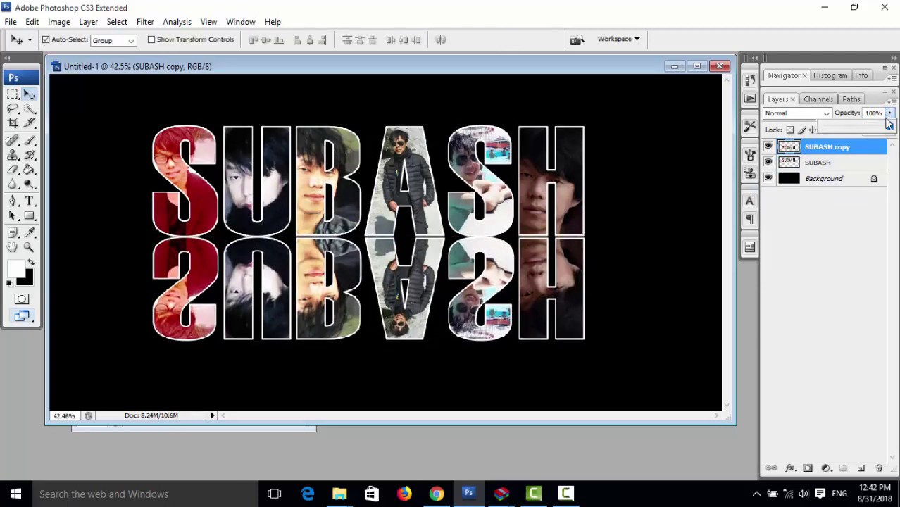
drag(886, 129, 847, 127)
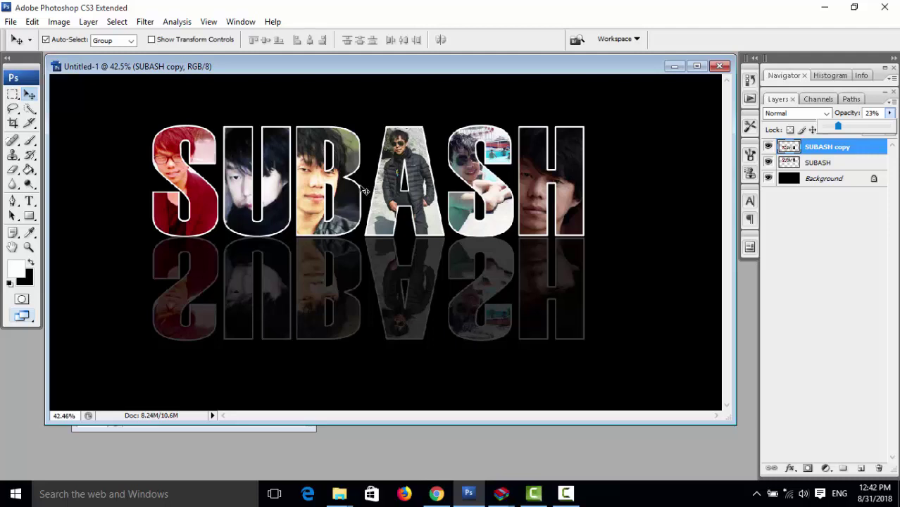
key(ctrl+t)
drag(371, 340, 376, 344)
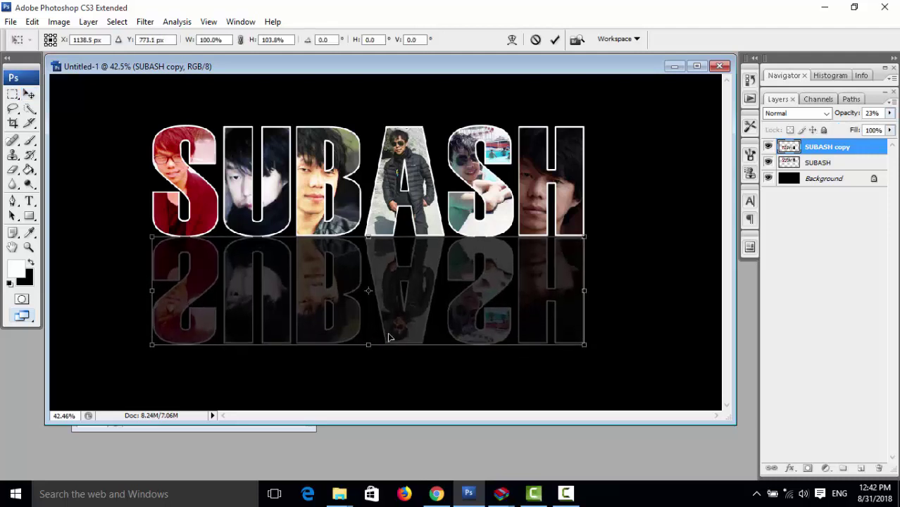
key(Return)
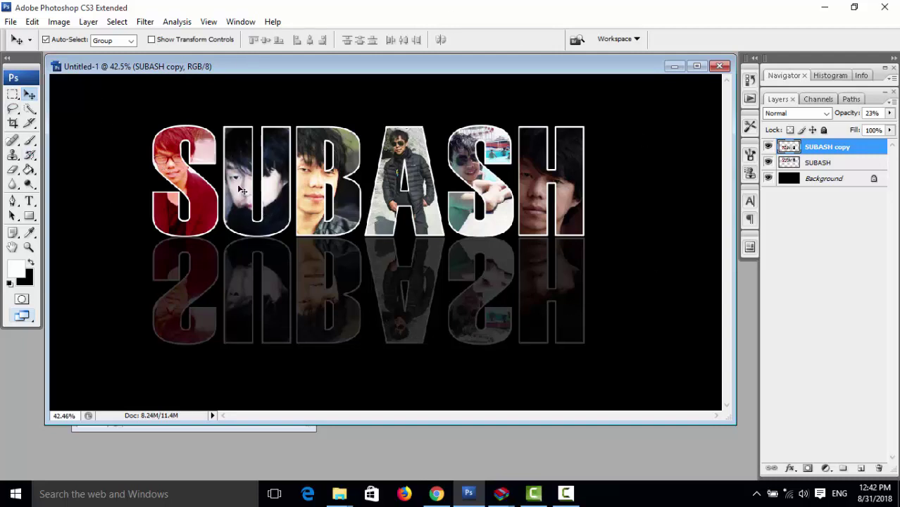
- Save the image to the Desktop as Untitled-1.jpg in JPEG format at Maximum quality 12
click(12, 22)
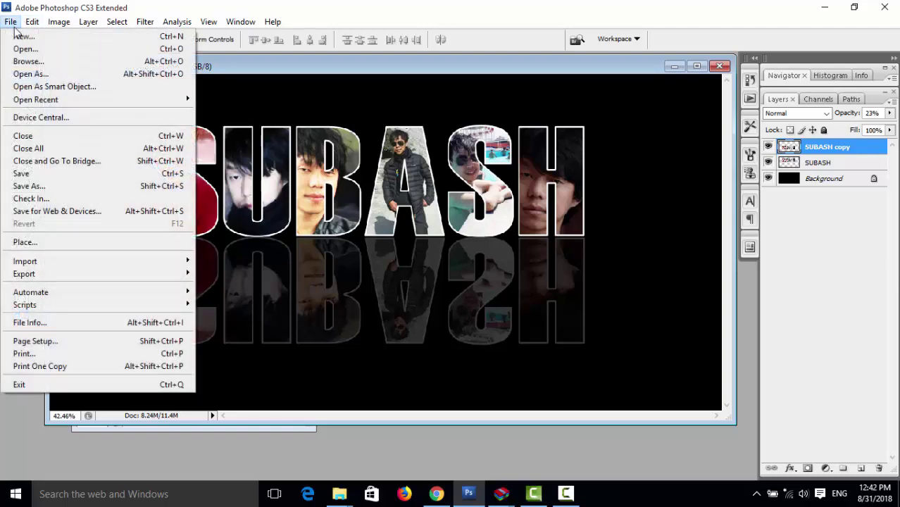
click(30, 174)
click(158, 141)
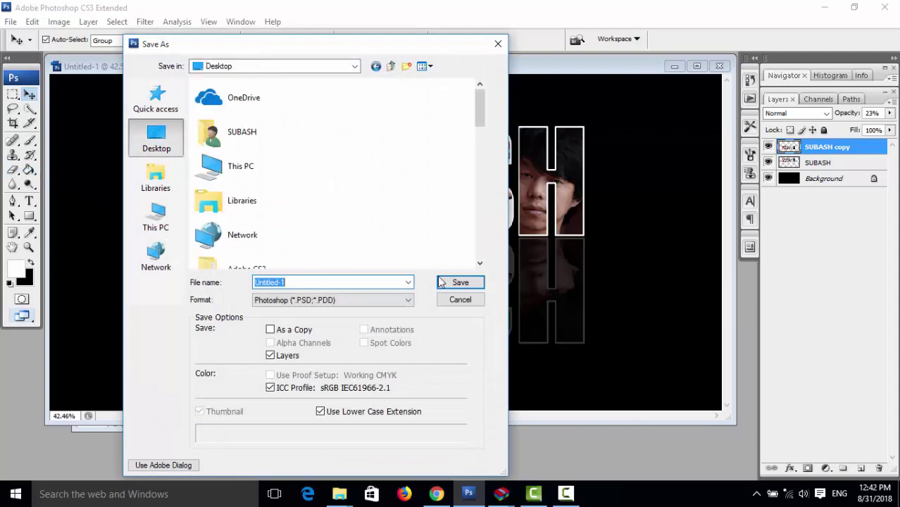
click(412, 301)
click(331, 372)
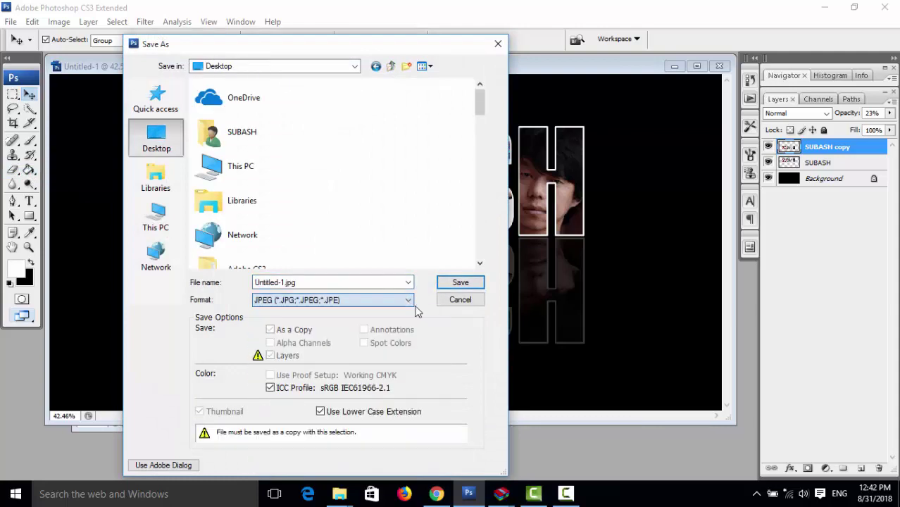
click(458, 284)
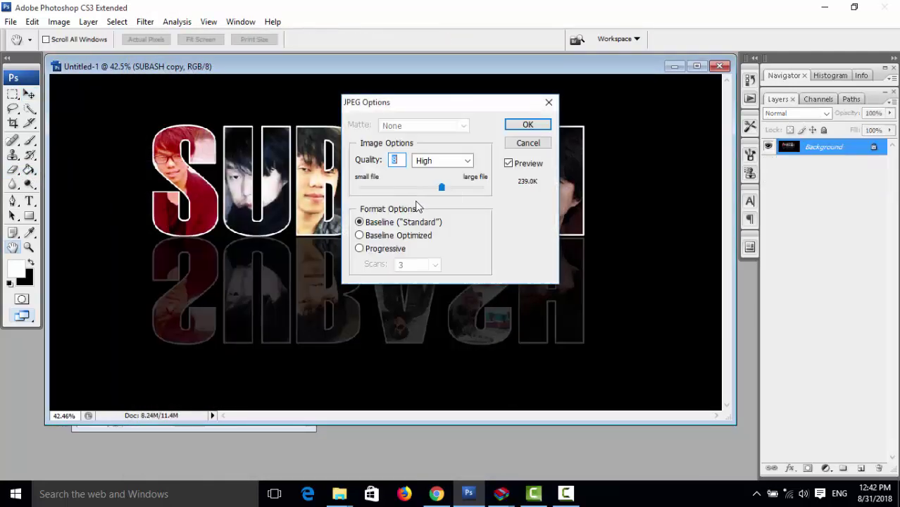
drag(442, 187, 514, 190)
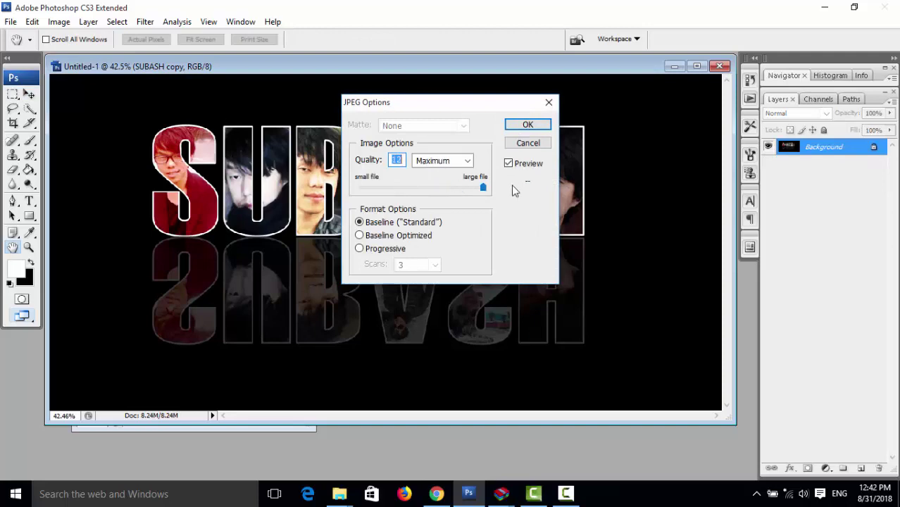
click(527, 125)
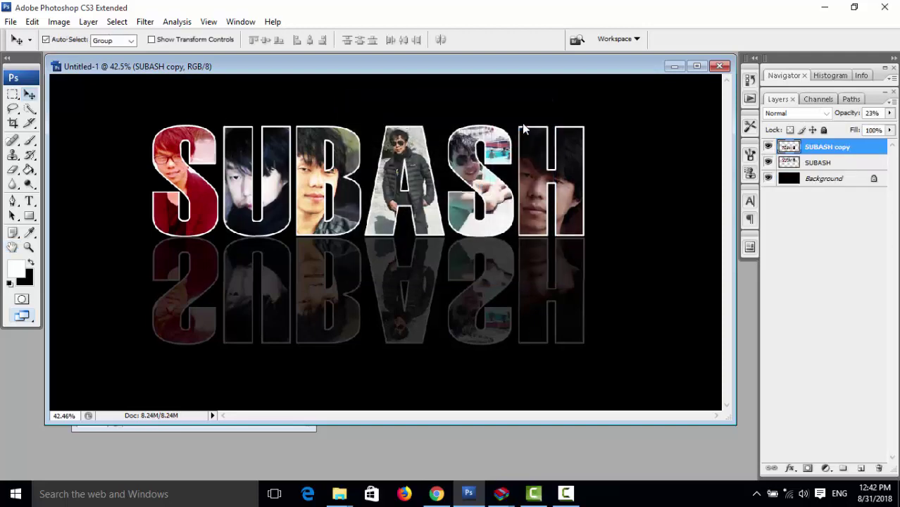
click(539, 495)
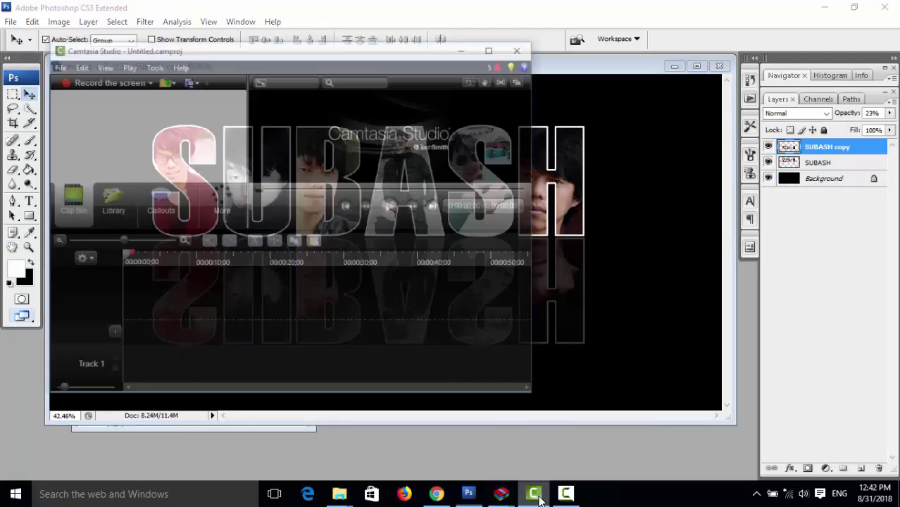